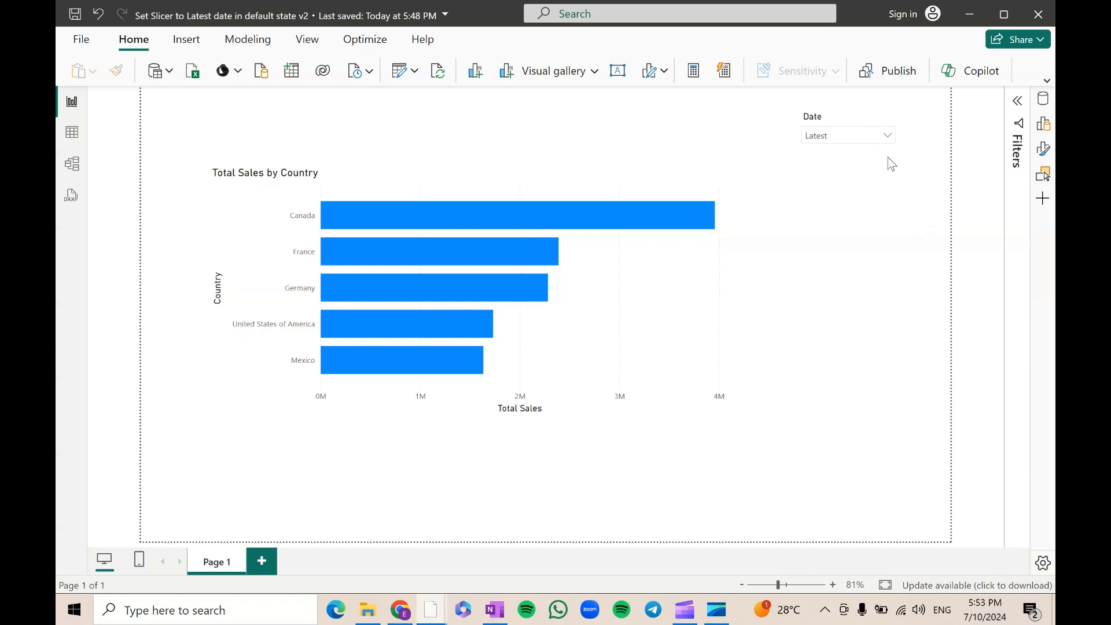
Open the Date slicer's list above the Total Sales by Country chart and look through the available dates
left_click(589, 175)
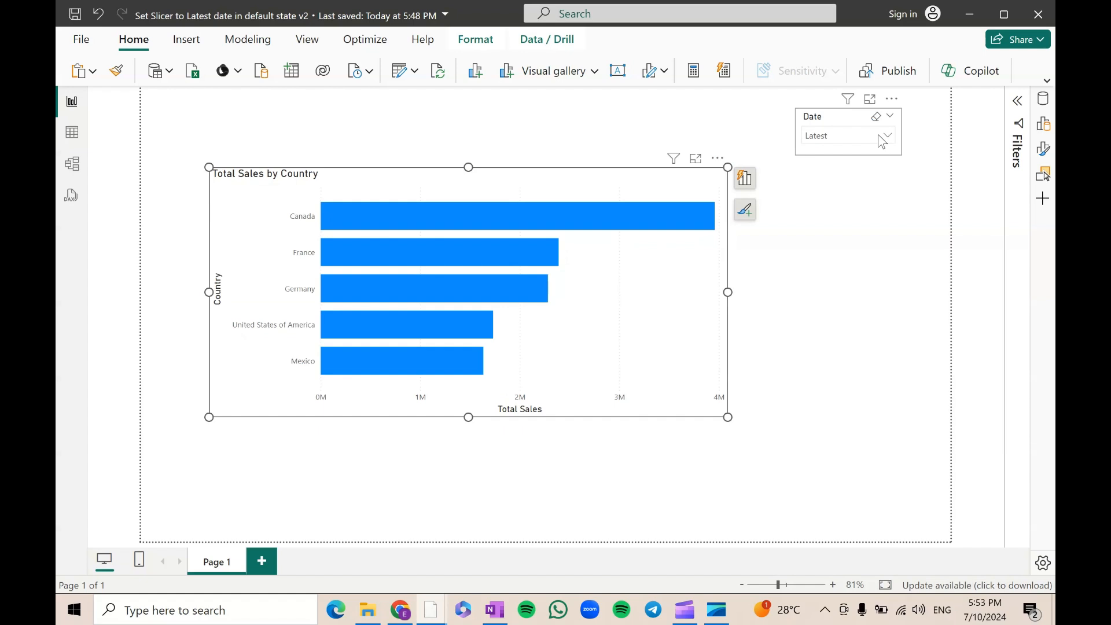
left_click_drag(883, 128, 835, 124)
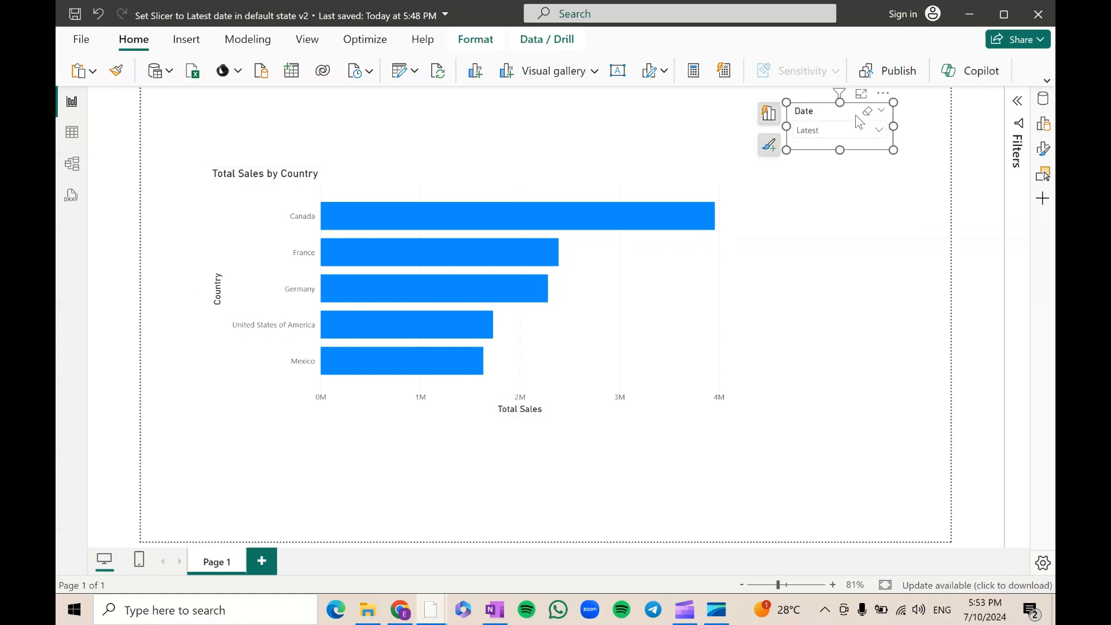
left_click(838, 132)
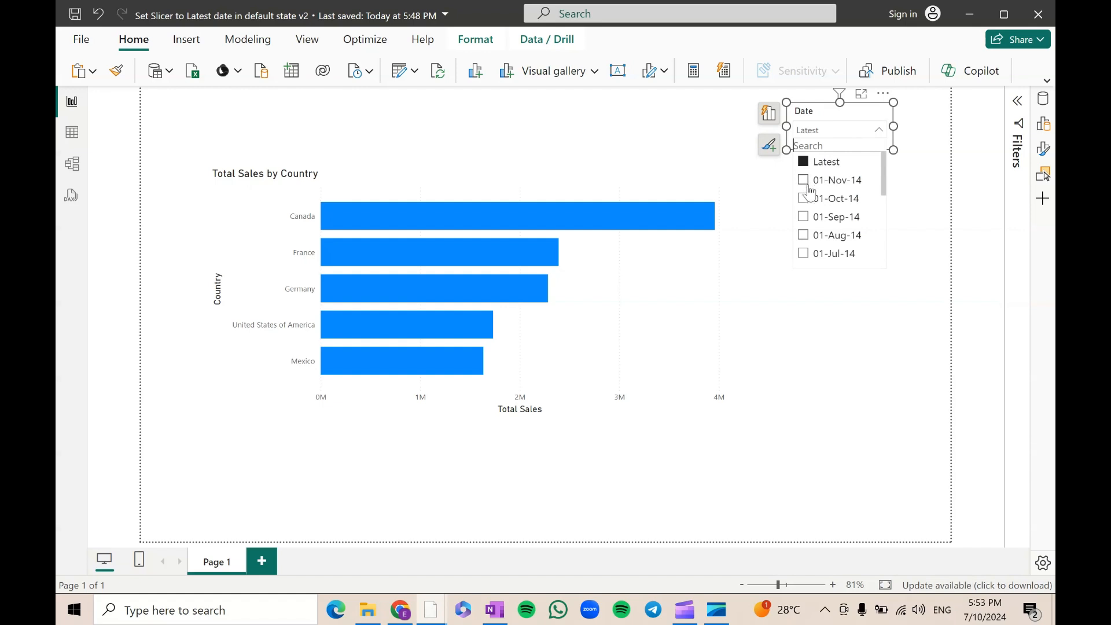
scroll(844, 231, "down", 2)
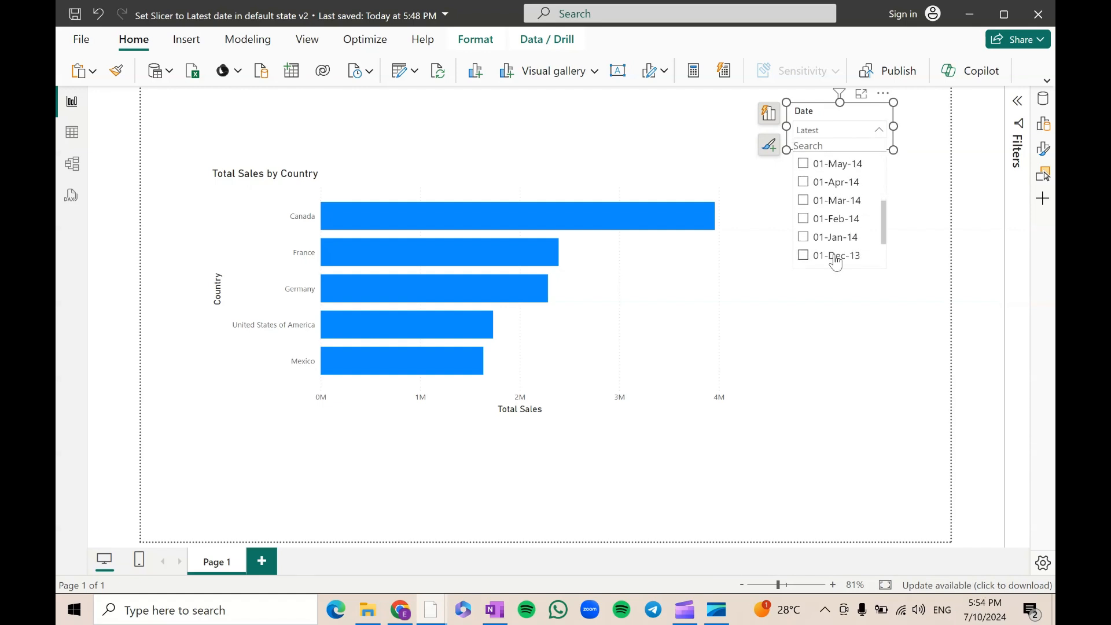
scroll(835, 211, "up", 2)
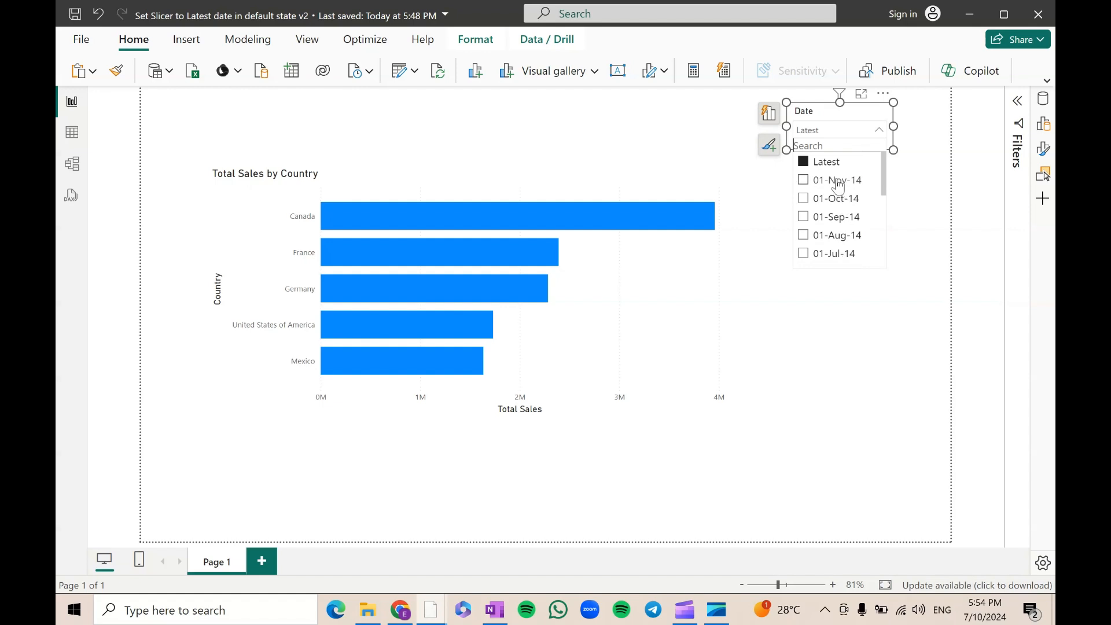
Try filtering the chart with individual dates such as 01-Sep-14, 01-Aug-14 and 01-Nov-14, and return the Date slicer to Latest
left_click(840, 199)
left_click(842, 219)
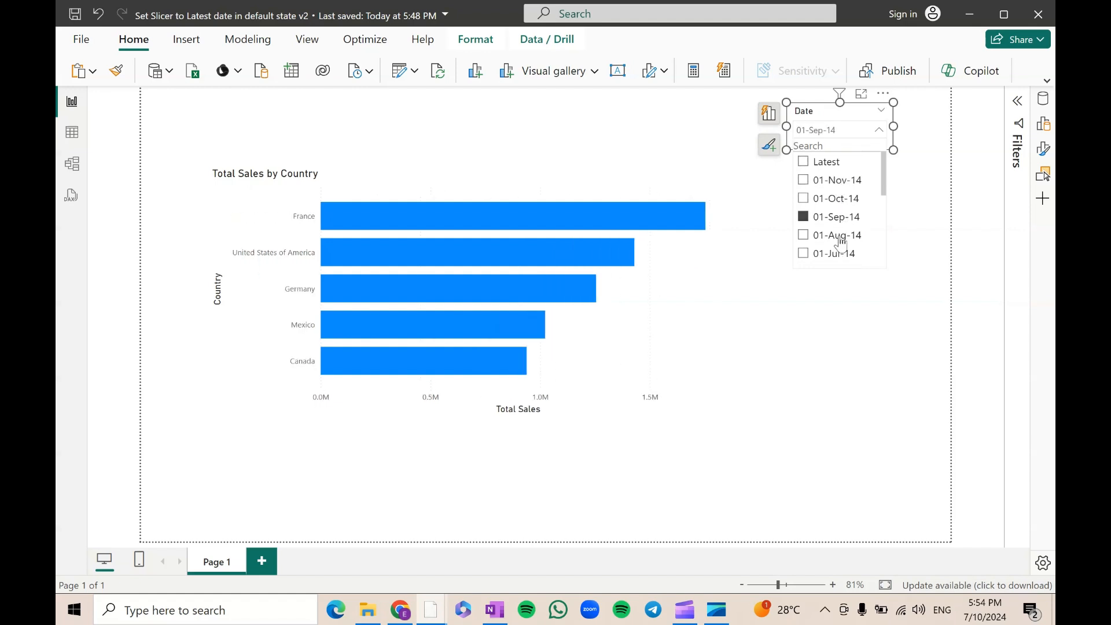
left_click(839, 235)
left_click(830, 164)
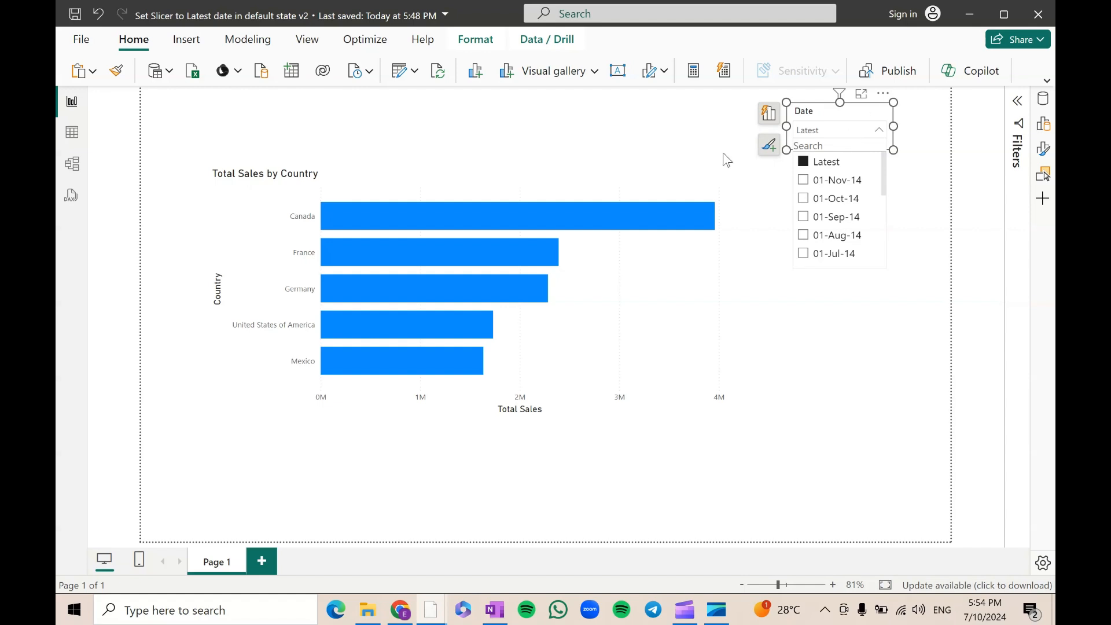
left_click(828, 197)
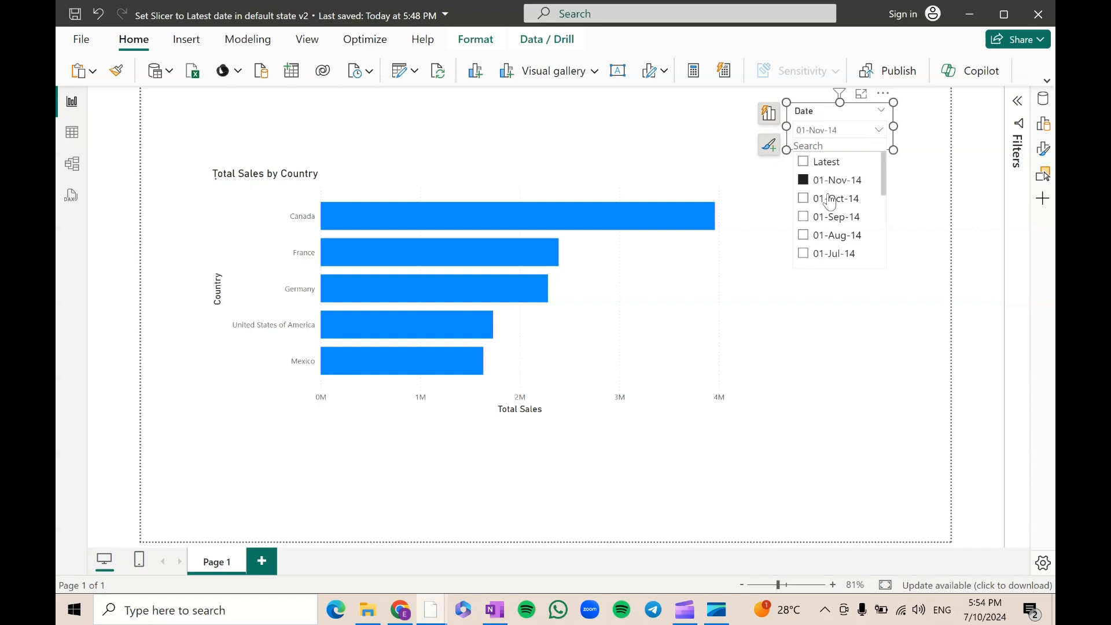
left_click(823, 162)
left_click(708, 144)
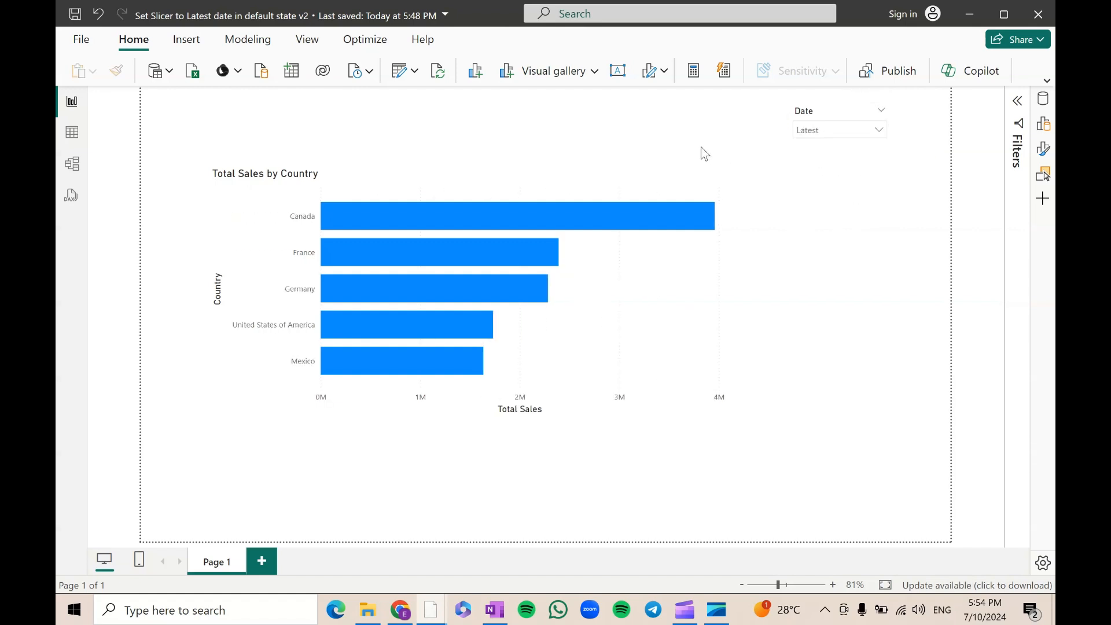
Switch to the report "Set Slicer to Latest date in default state" and show the Dates table's formula
mouse_move(443, 612)
left_click(565, 529)
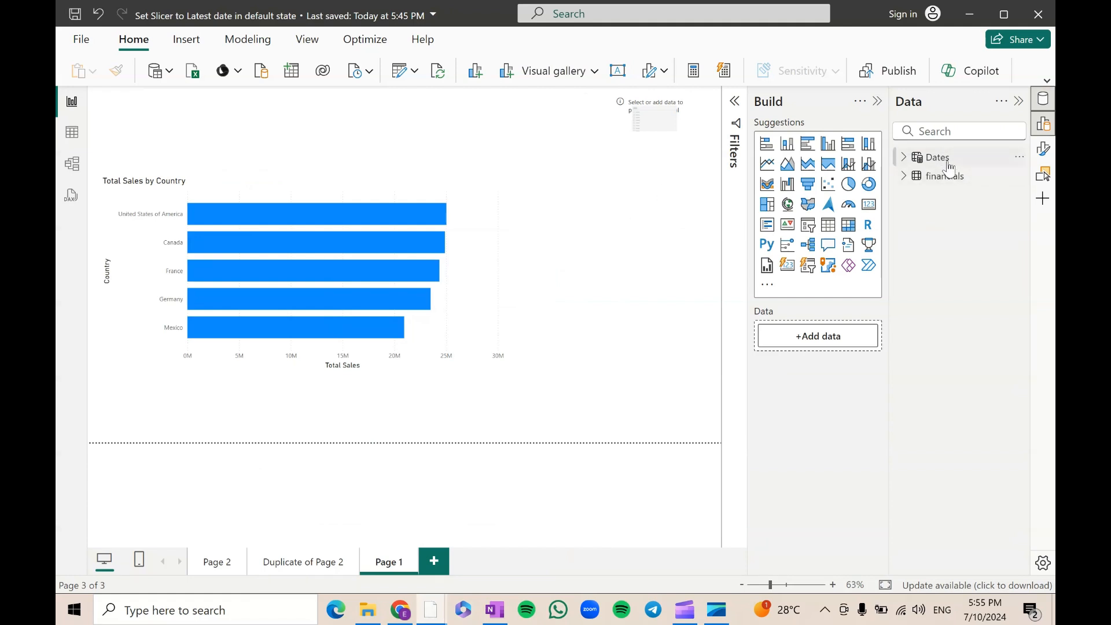
mouse_move(948, 167)
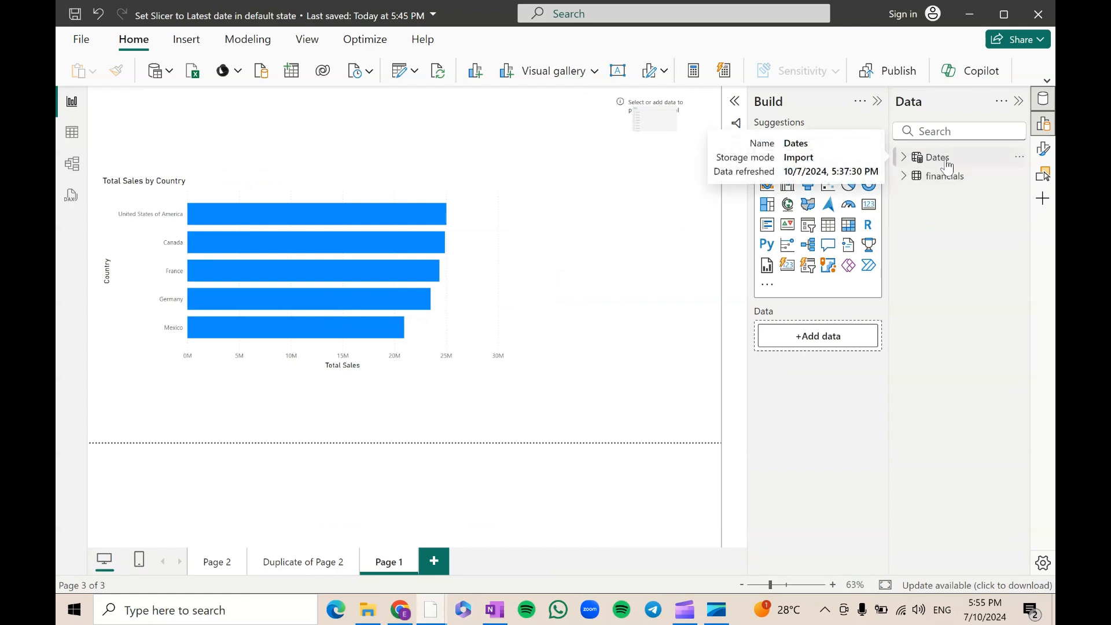
left_click(941, 162)
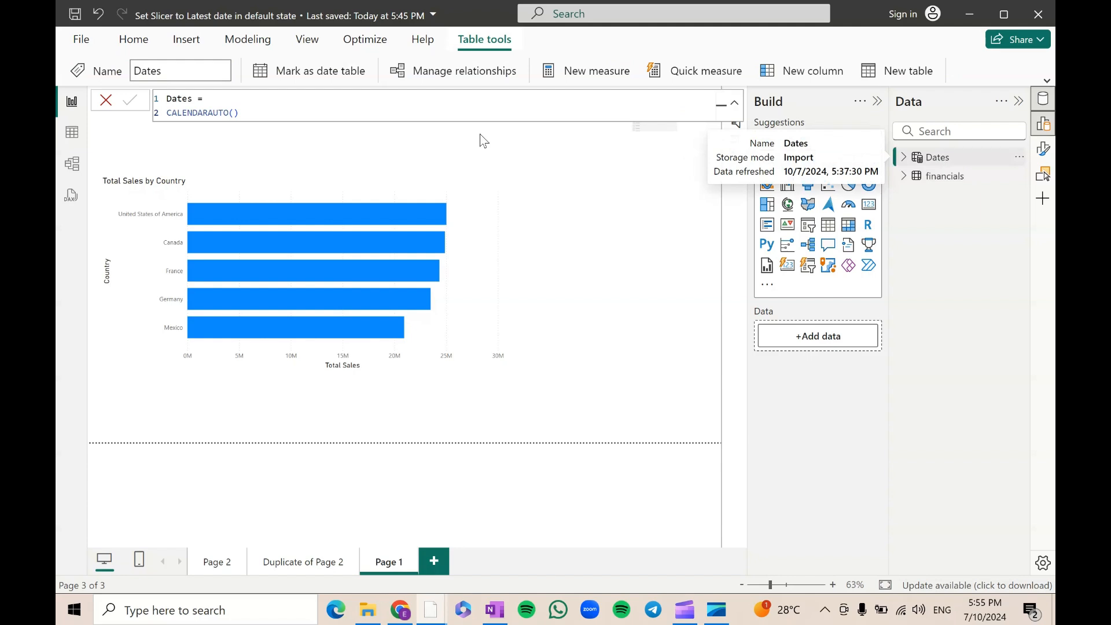
Examine the Date column and the CALENDARAUTO() definition of the Dates table in the table data
left_click(71, 134)
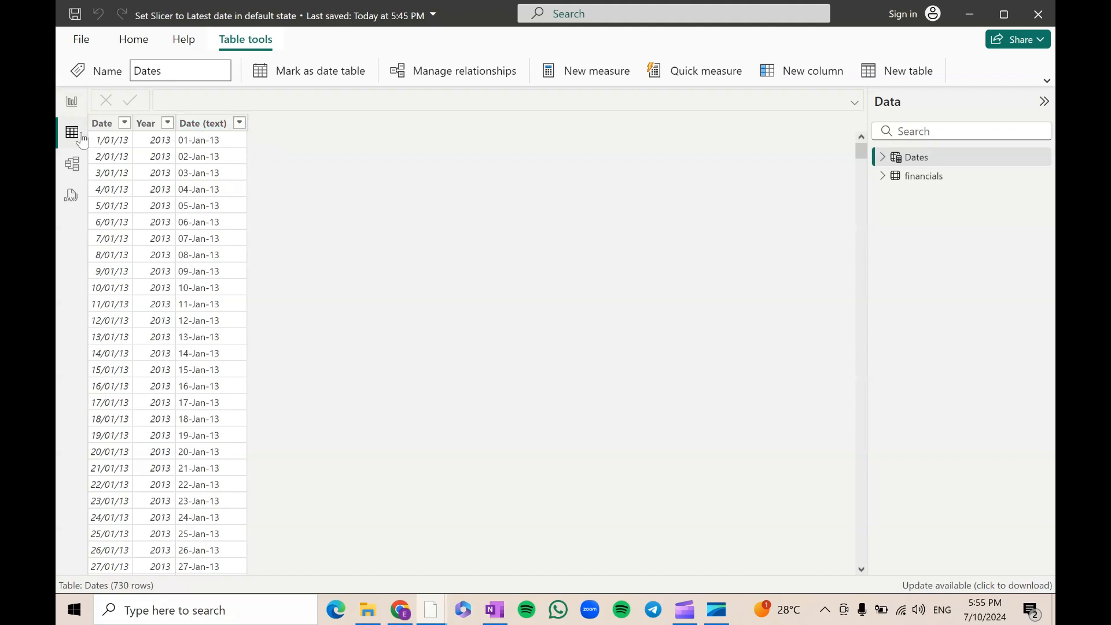
left_click(110, 129)
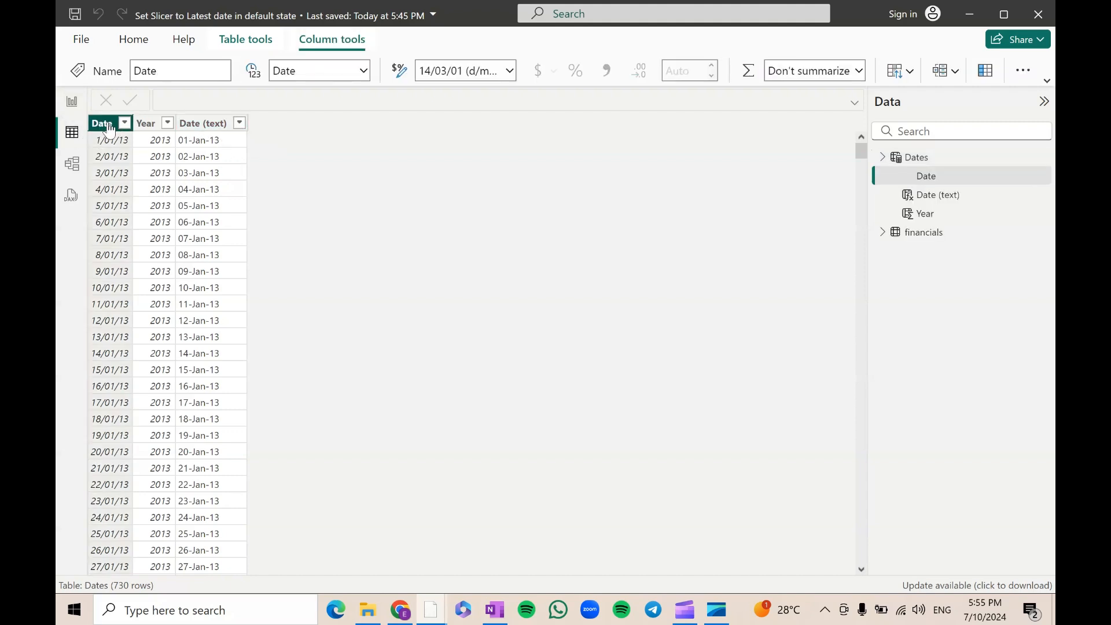
left_click_drag(168, 113, 255, 106)
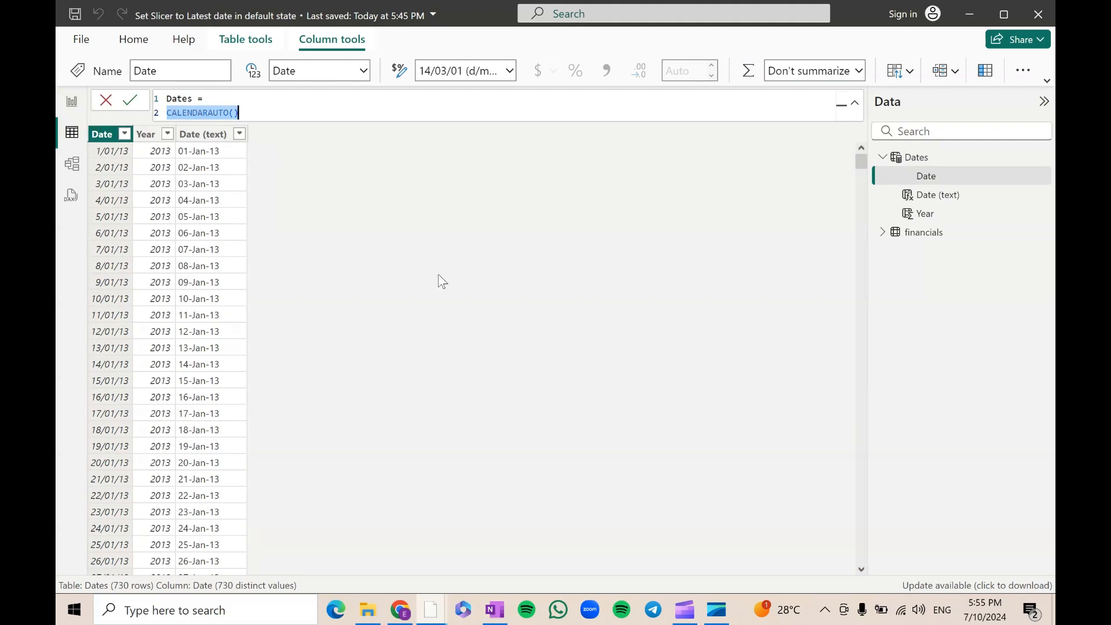
left_click(503, 257)
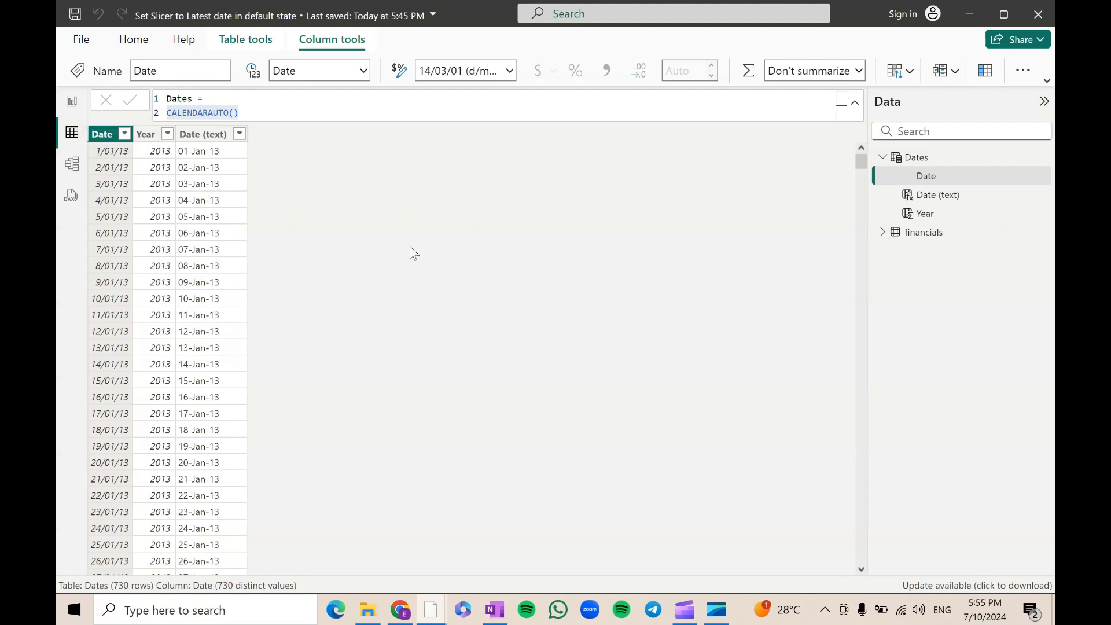
Examine the model relationship between the financials and Dates tables, and return to the Dates table data
left_click(72, 168)
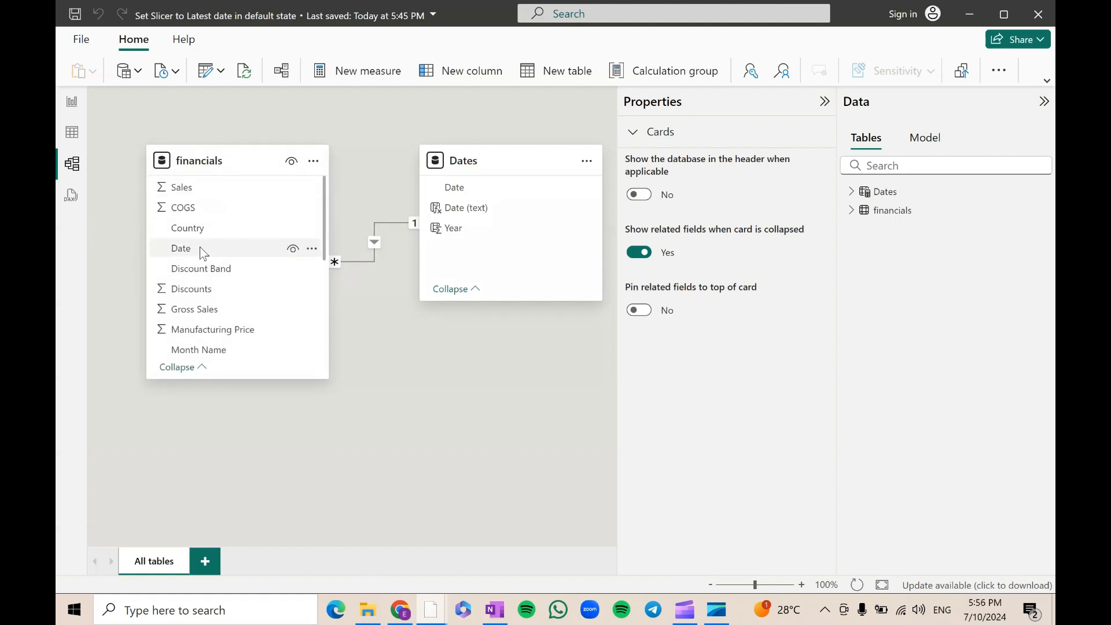
mouse_move(200, 161)
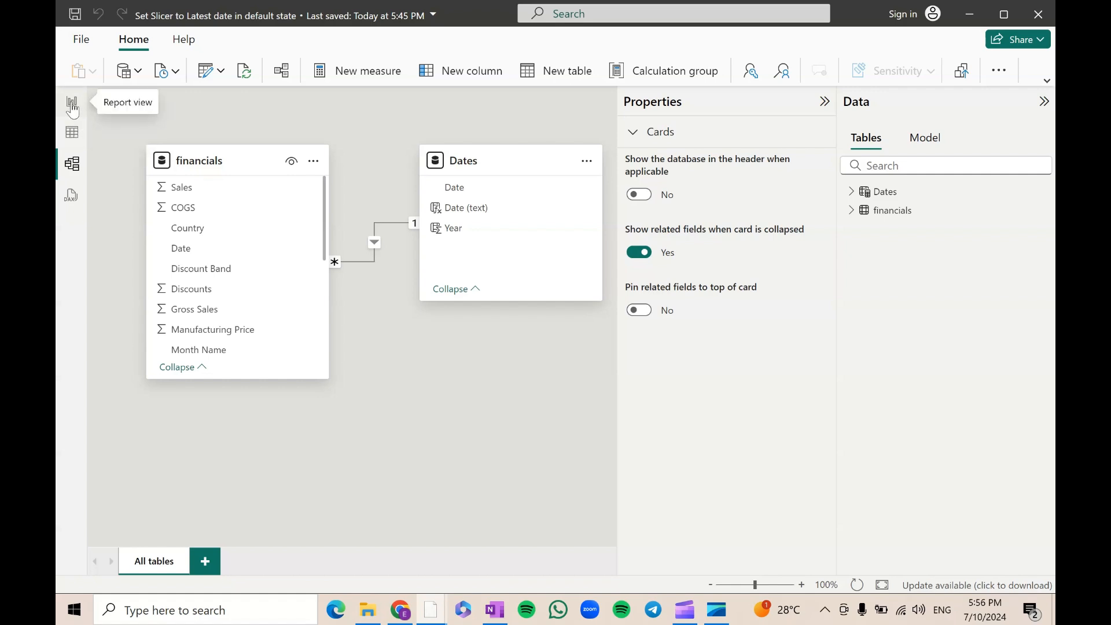
left_click(72, 131)
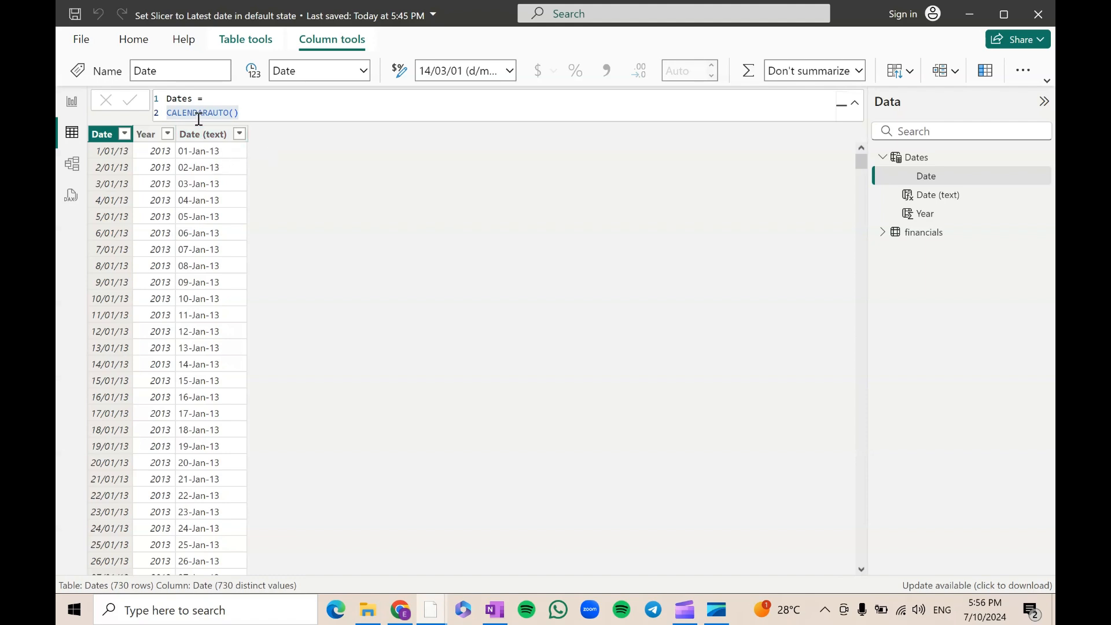
Examine the Date (text) column's IF condition comparing MAX (financials[Date]) with Dates[Date]
left_click(215, 144)
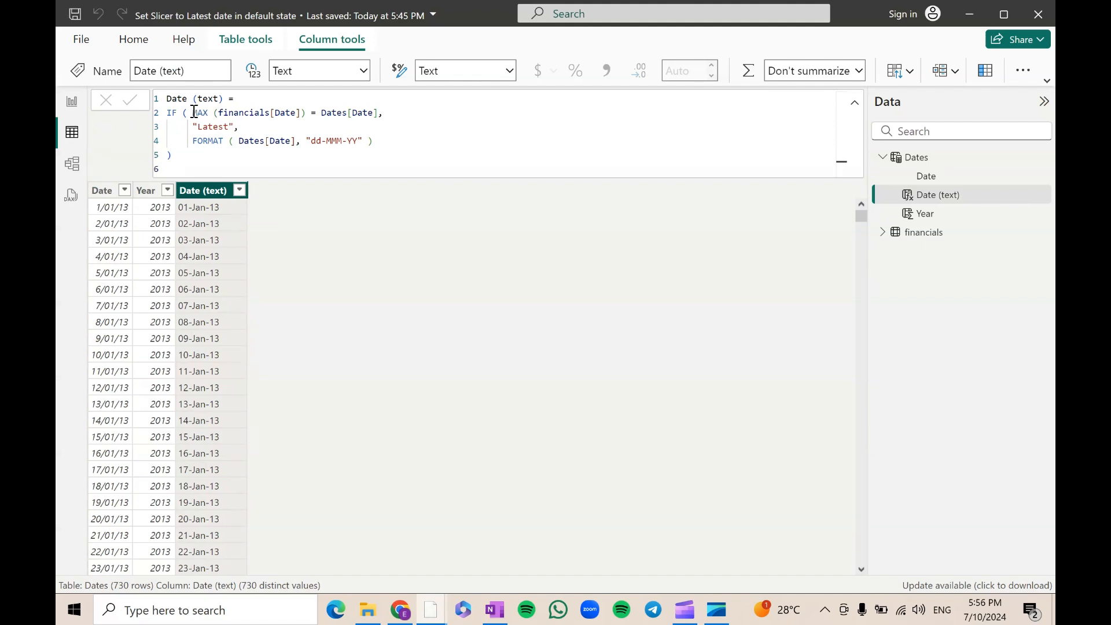
left_click_drag(194, 112, 307, 113)
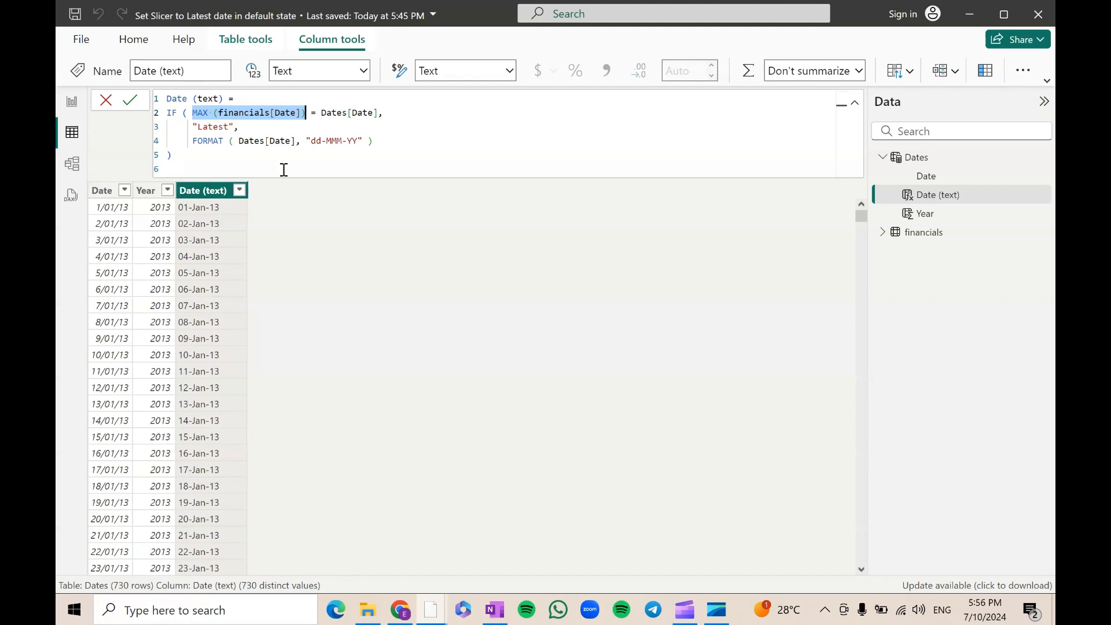
left_click(277, 113)
double_click(276, 113)
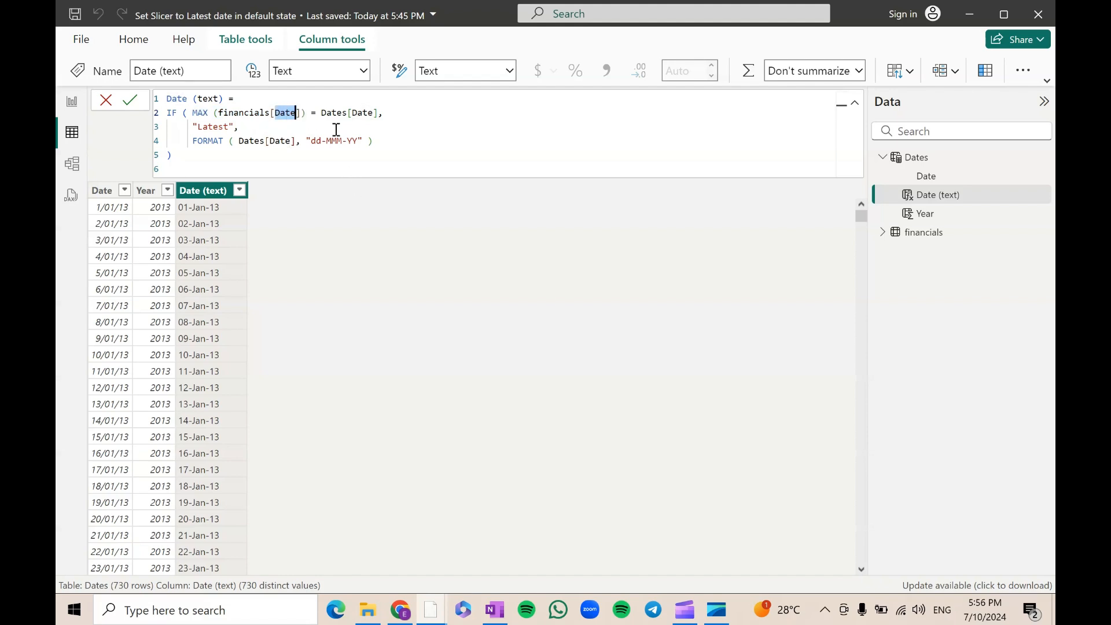
left_click_drag(311, 112, 356, 112)
left_click_drag(375, 110, 379, 111)
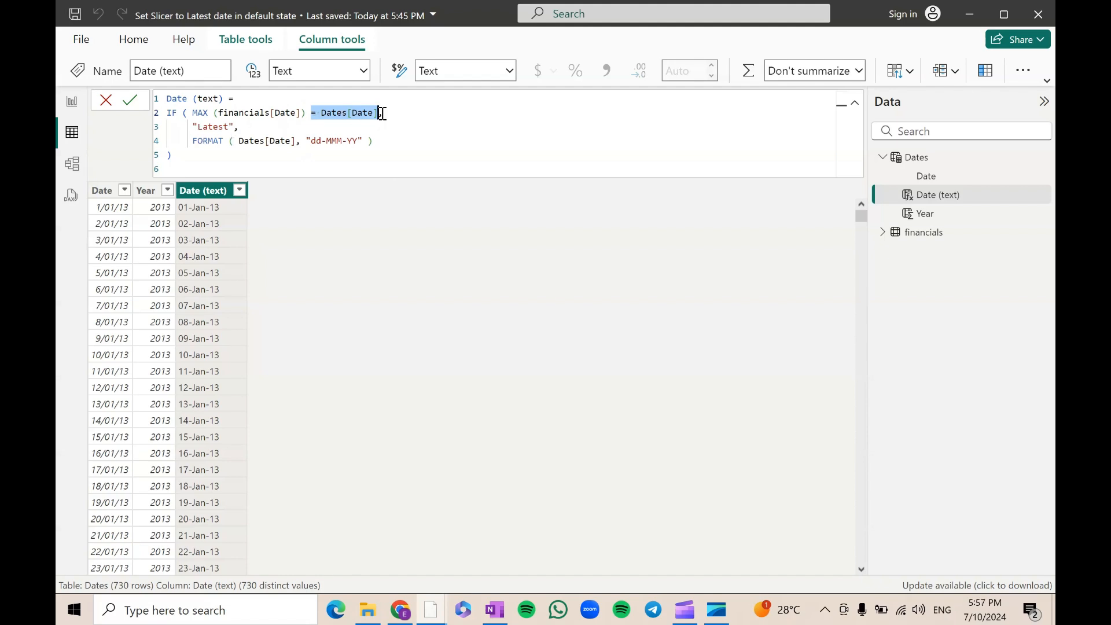
Examine the "Latest" result and the FORMAT fallback with "dd-MMM-YY" in the Date (text) formula, leaving the formula unedited
left_click_drag(194, 126, 231, 123)
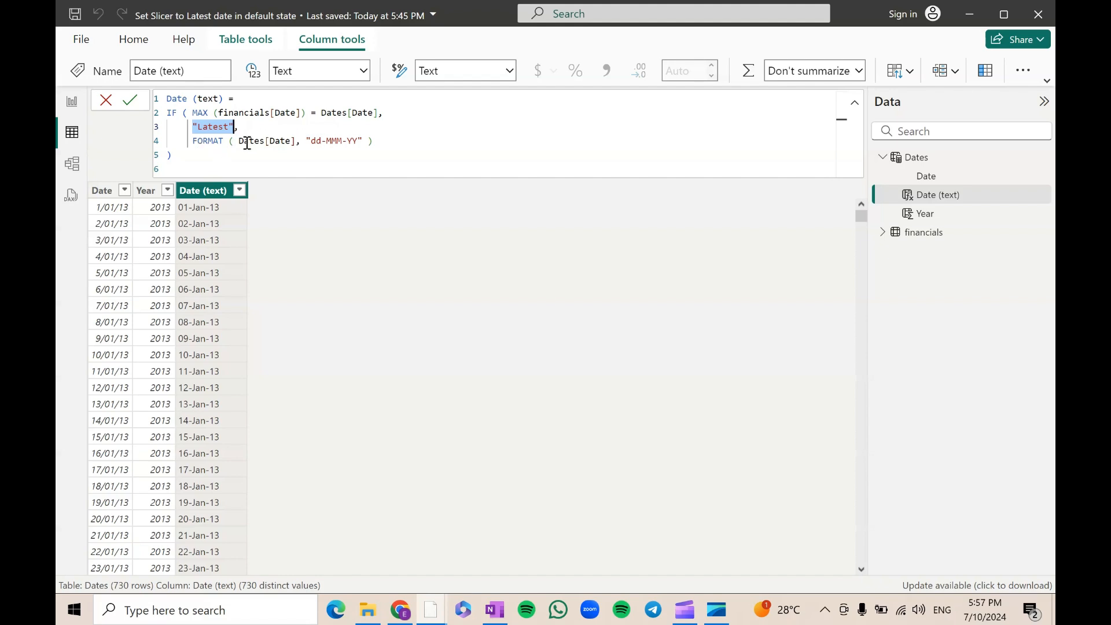
left_click_drag(239, 141, 297, 141)
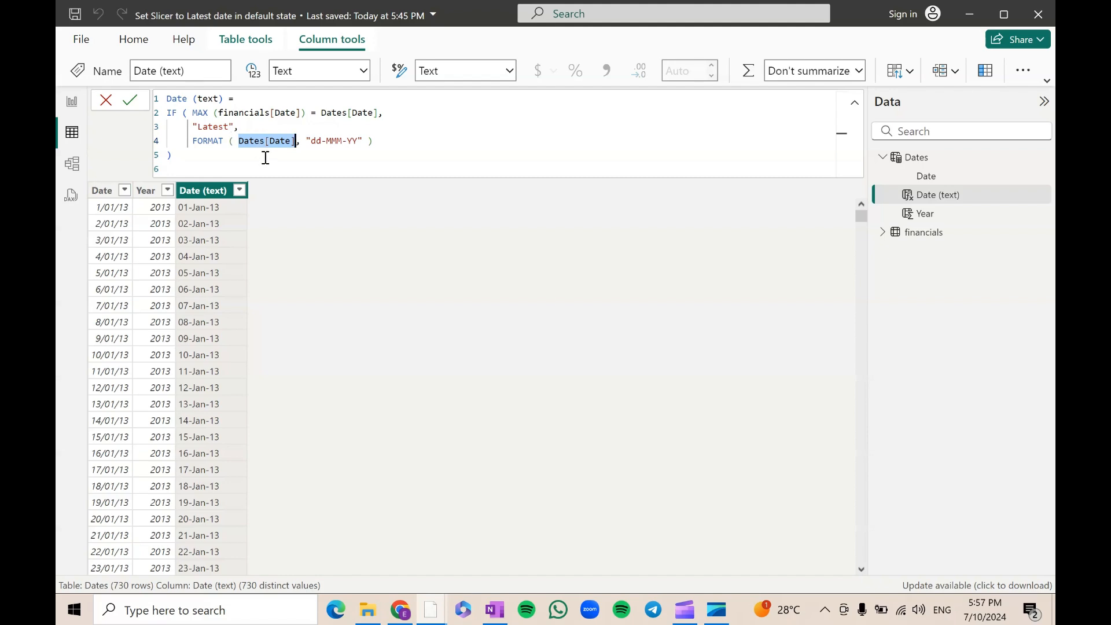
left_click_drag(193, 126, 235, 126)
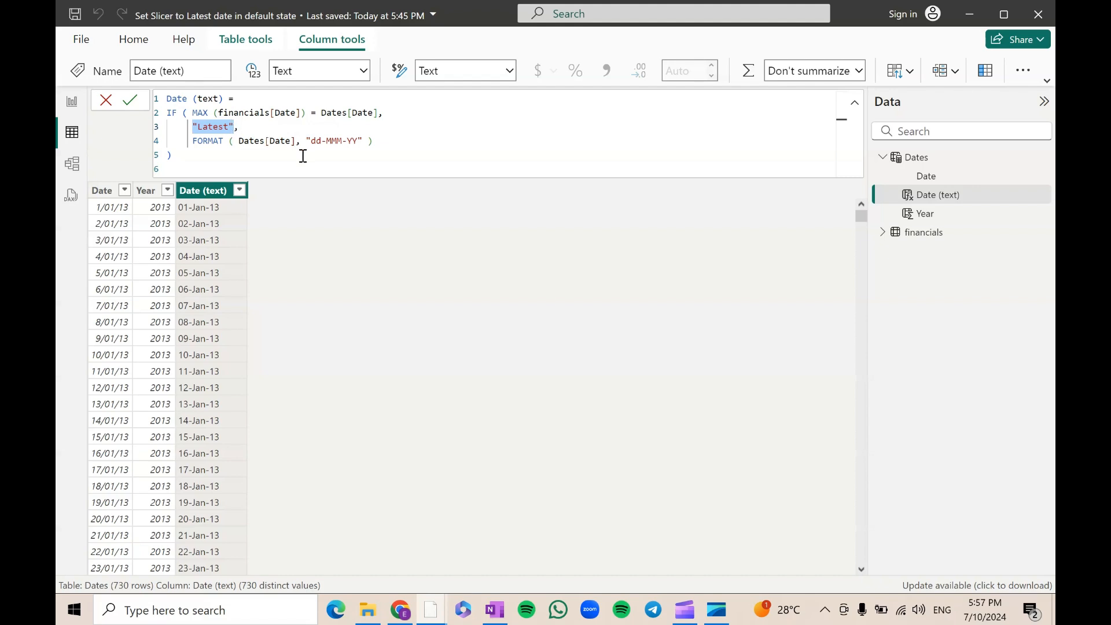
left_click_drag(239, 140, 292, 141)
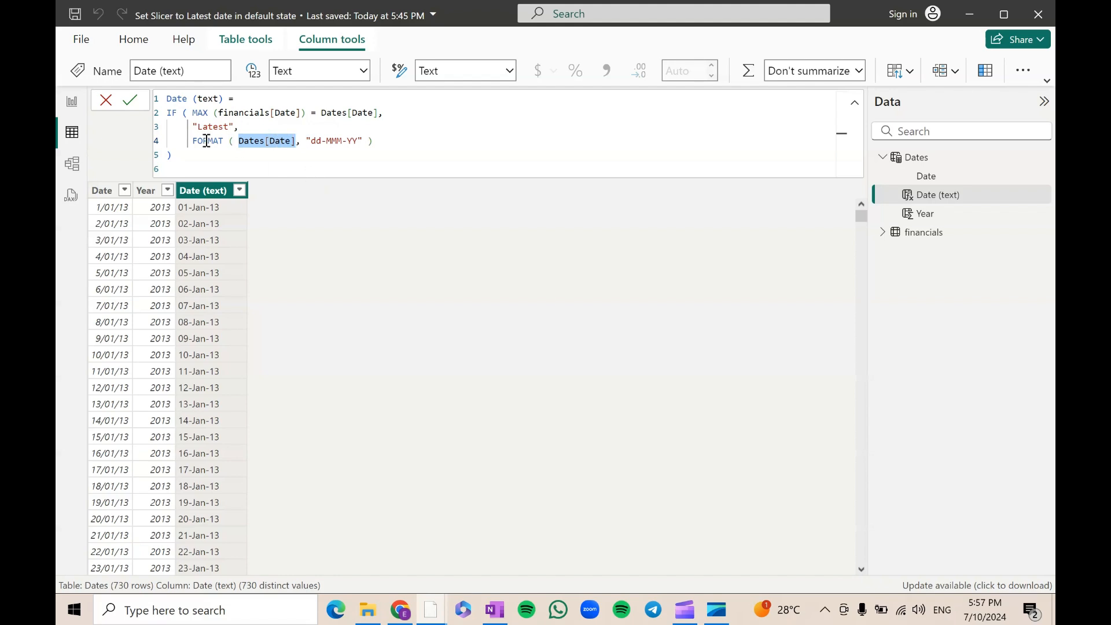
left_click_drag(191, 141, 362, 141)
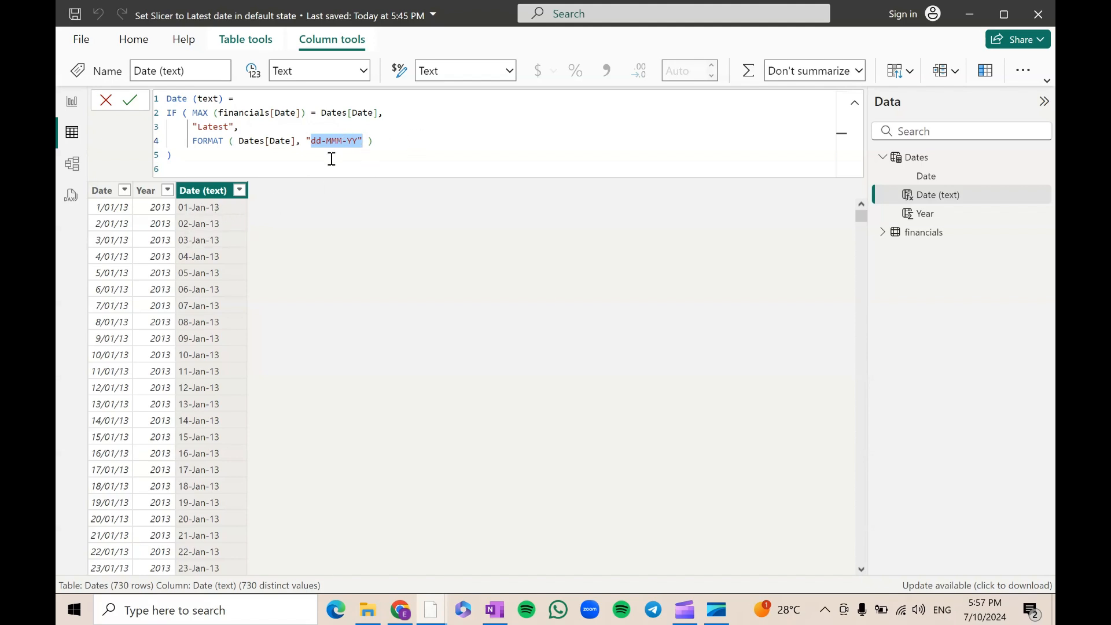
left_click(349, 149)
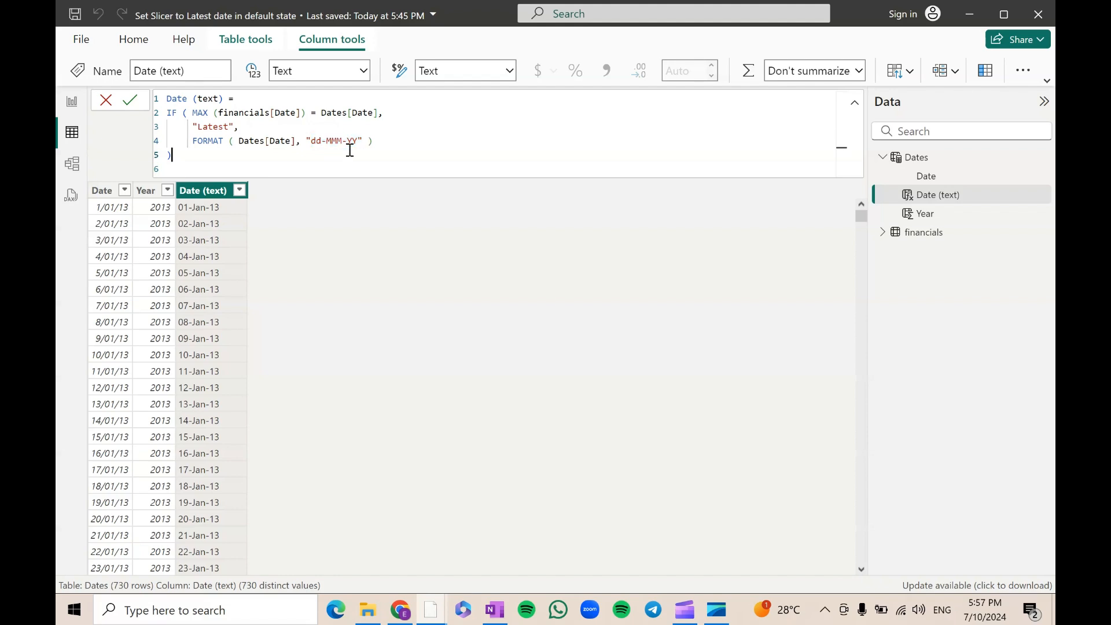
left_click(328, 140)
double_click(335, 141)
left_click_drag(348, 143, 354, 142)
left_click(107, 102)
Set the Date (text) column to be sorted by the Date column
left_click(912, 73)
left_click(913, 126)
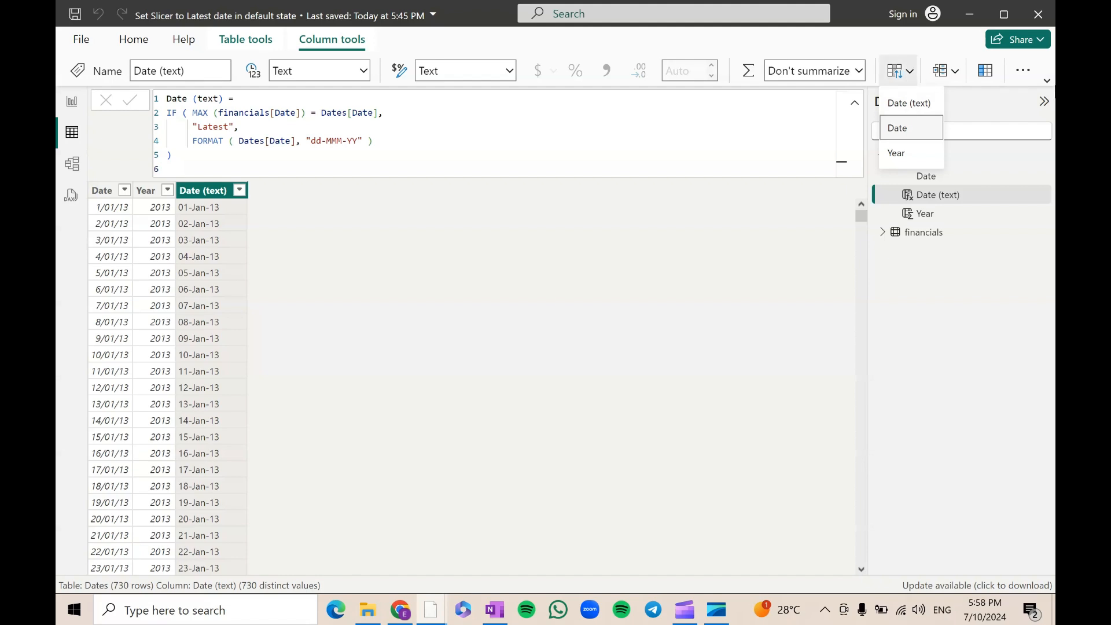
left_click(1048, 84)
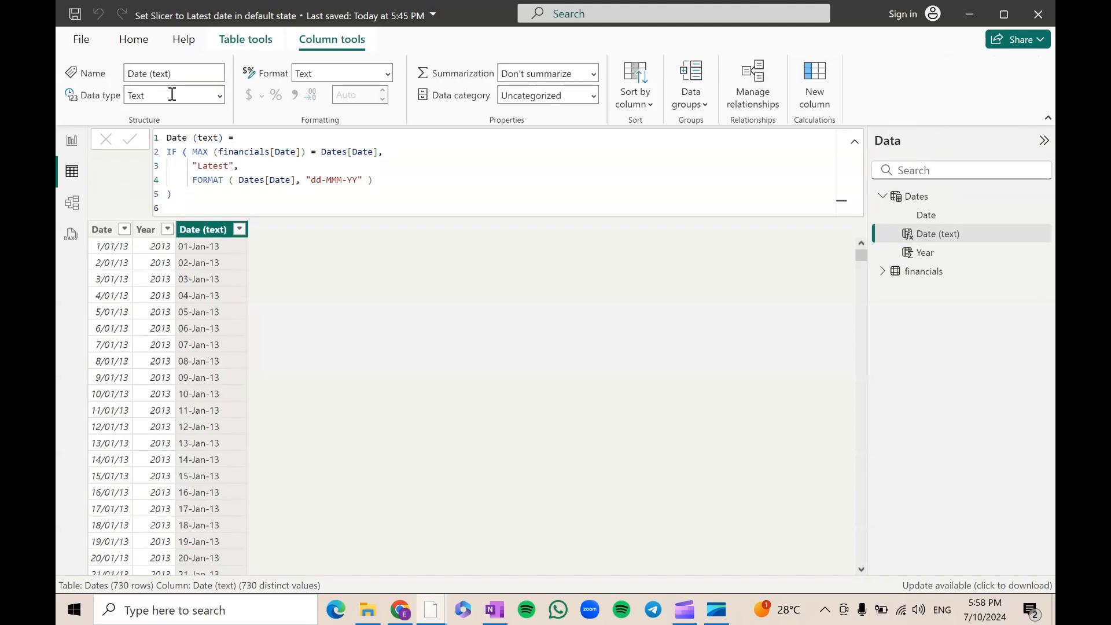
left_click(644, 95)
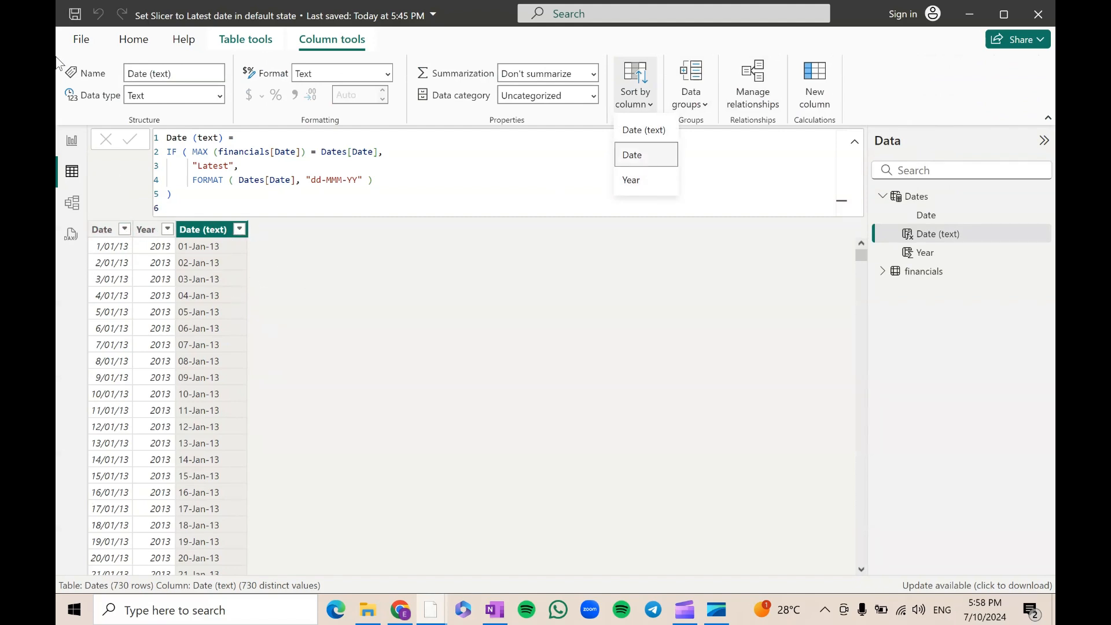
Return to the Page 1 report and add the Dates table's Date (text) field to the empty slicer
left_click(72, 145)
left_click(71, 145)
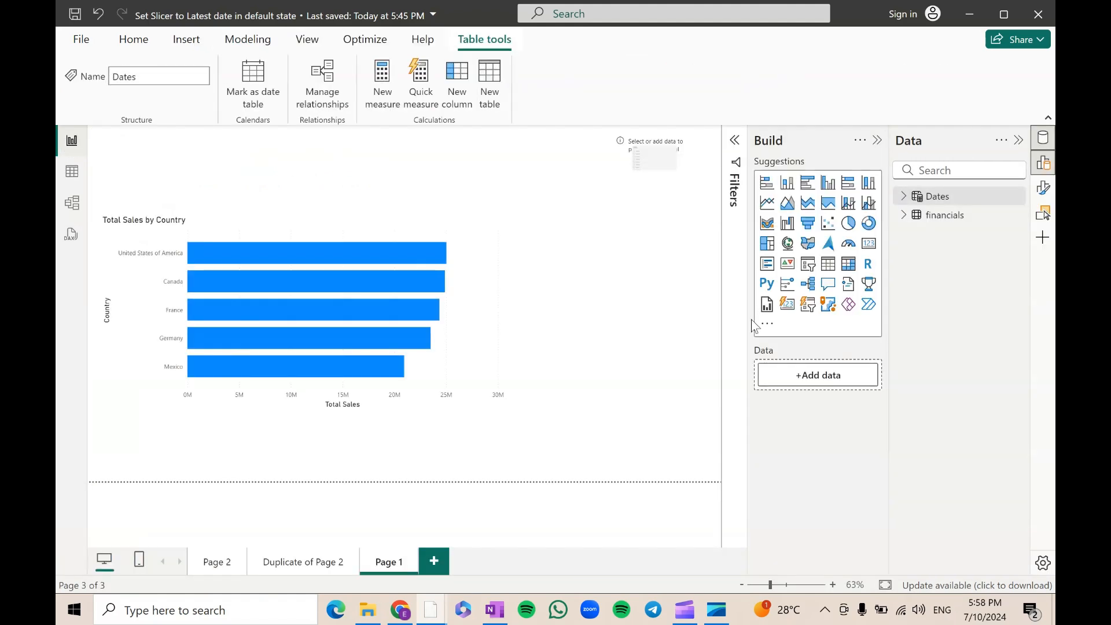
left_click(691, 138)
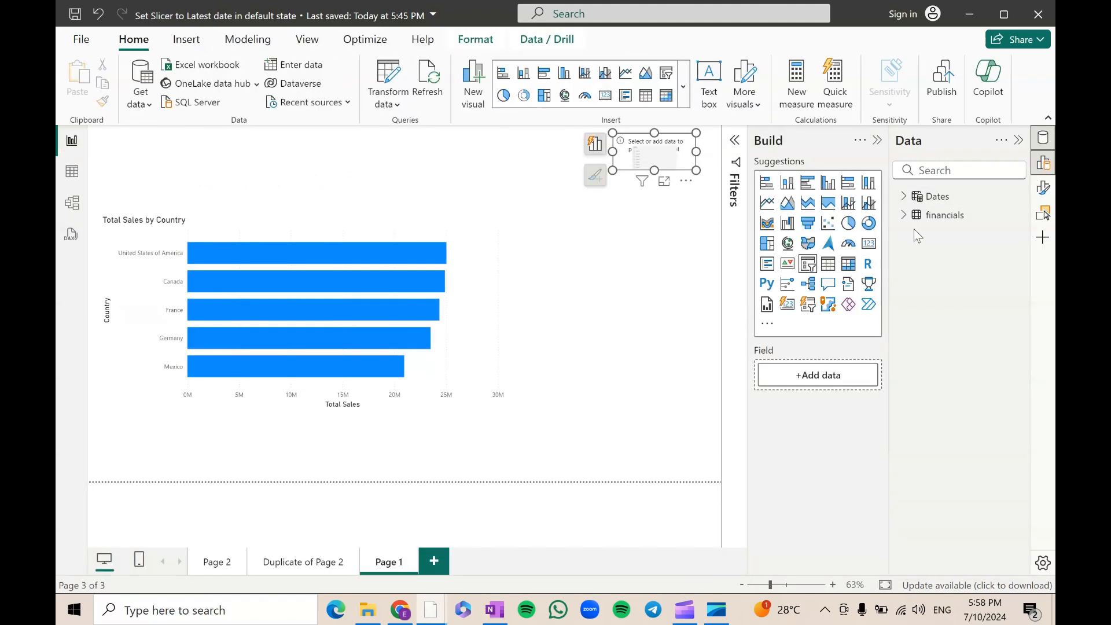
left_click(901, 197)
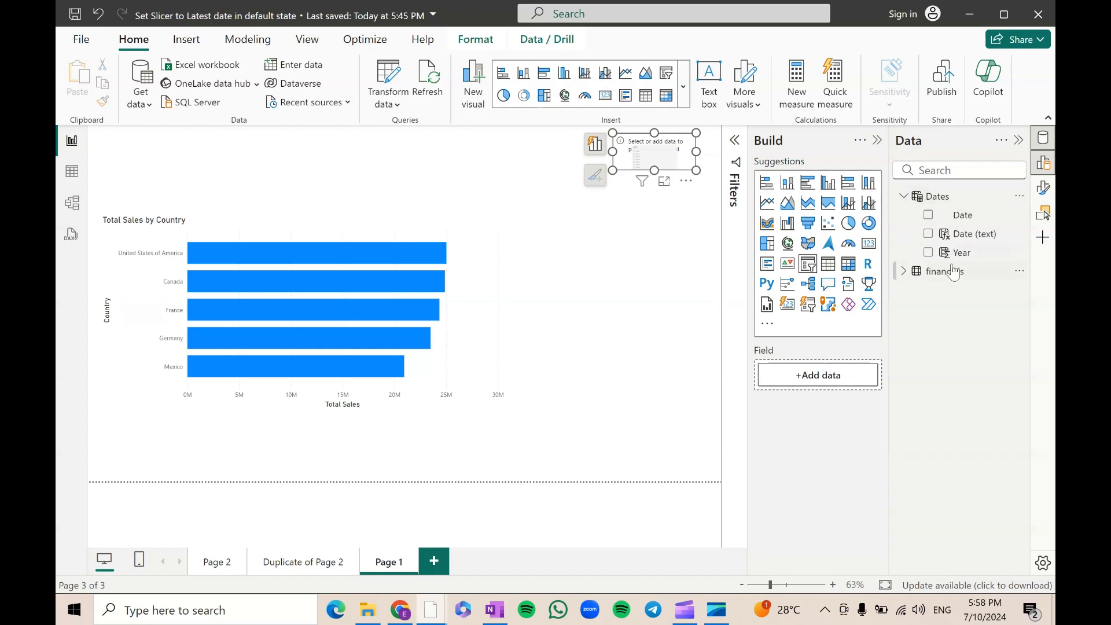
left_click_drag(983, 242, 833, 377)
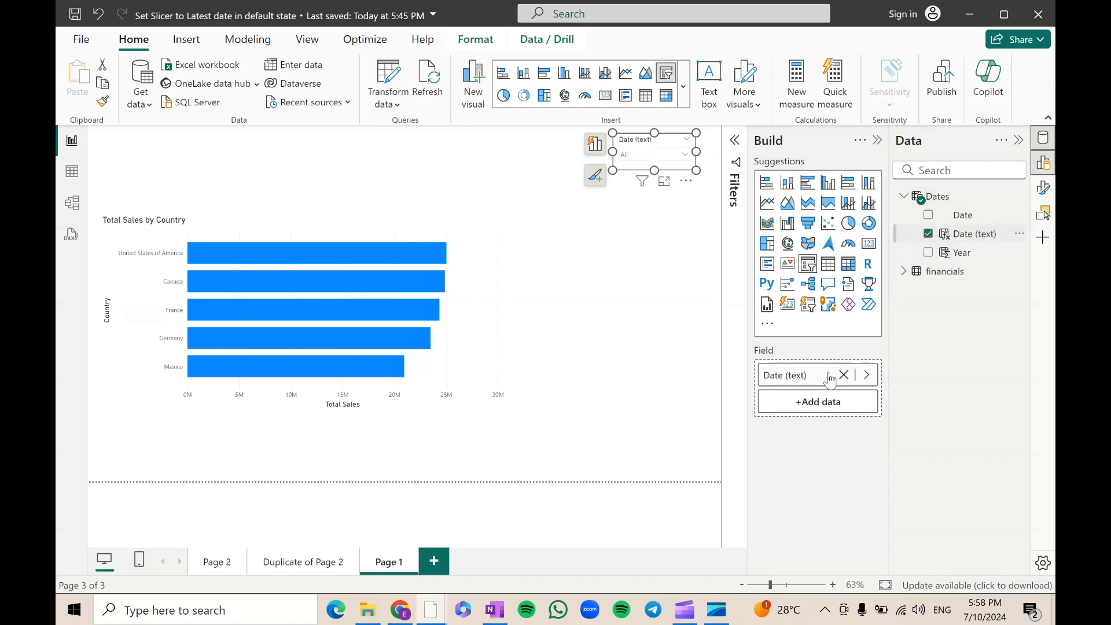
Select Latest in the Date (text) slicer and look through the order of its date list
left_click(669, 155)
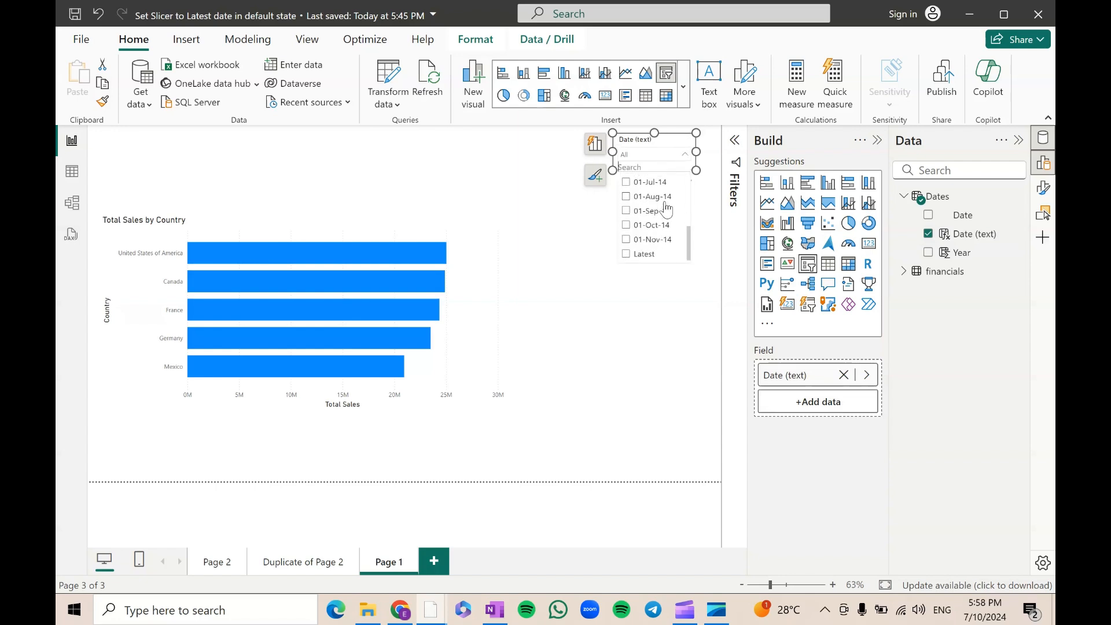
left_click(645, 255)
scroll(652, 226, "up", 4)
scroll(653, 222, "down", 4)
scroll(652, 220, "up", 4)
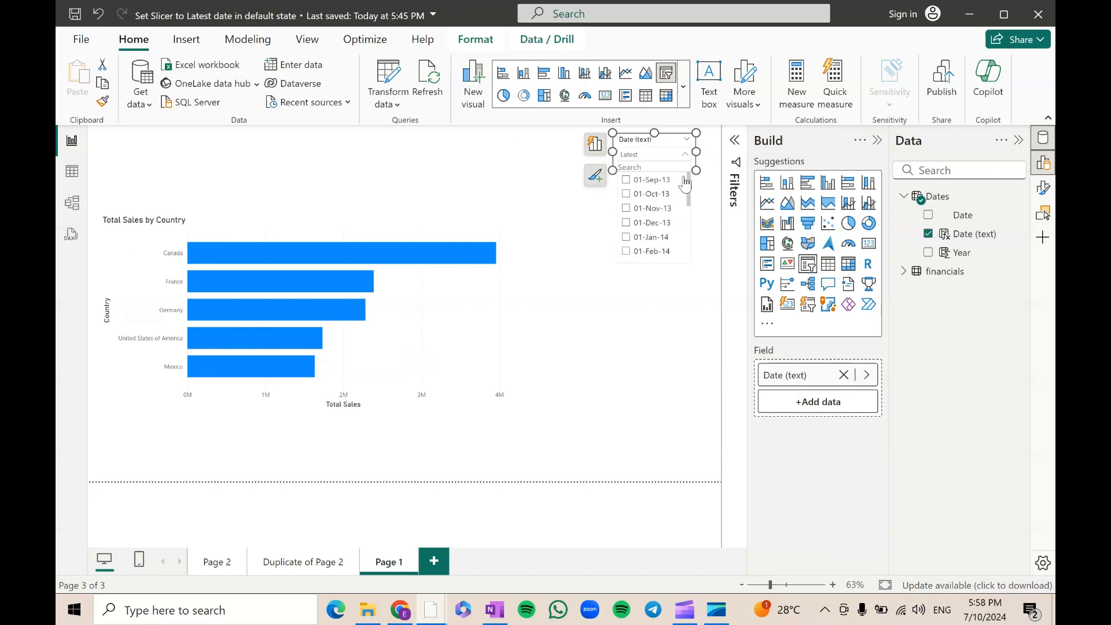
scroll(660, 203, "down", 4)
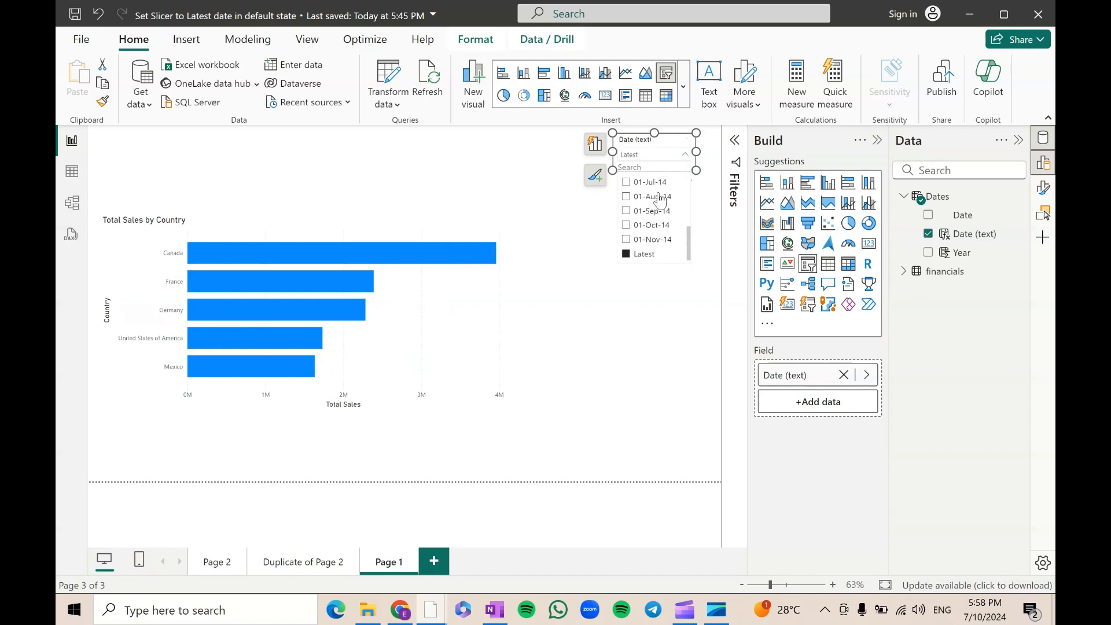
Sort the Date (text) slicer in descending order
left_click(639, 145)
left_click(686, 181)
mouse_move(756, 293)
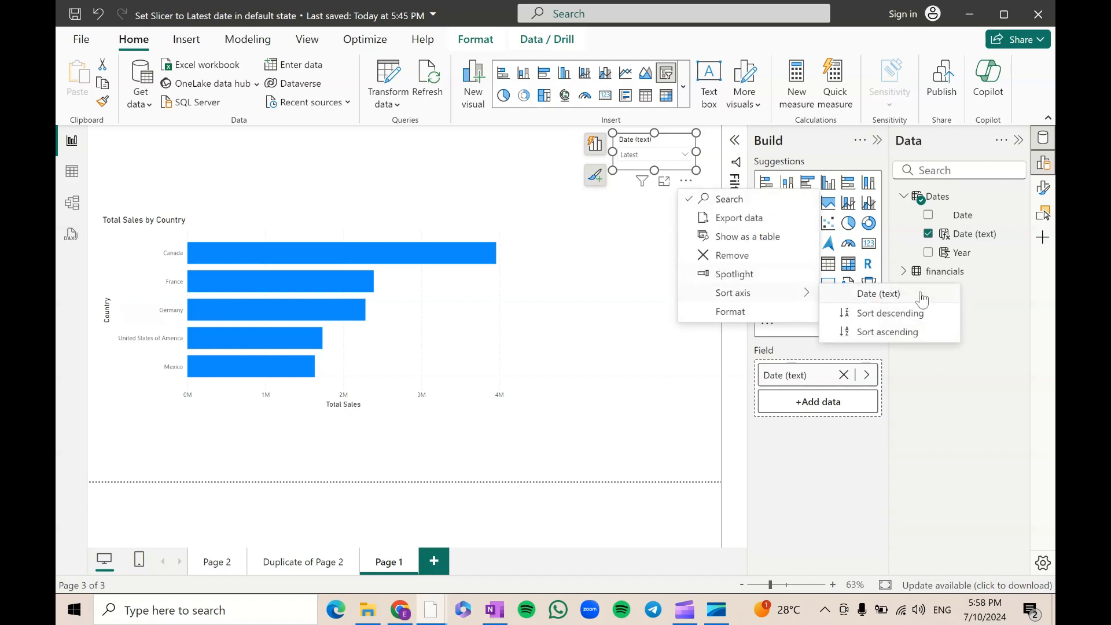
left_click(915, 320)
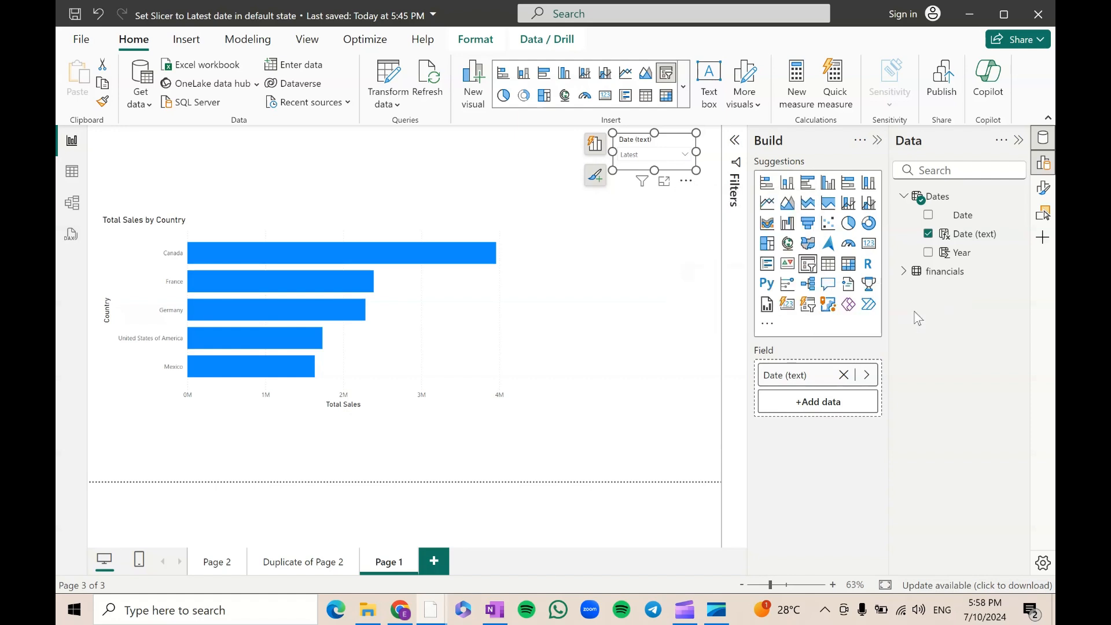
Test the slicer by filtering the chart to individual dates between 01-Jul-14 and 01-Nov-14, and set it back to Latest
left_click(642, 155)
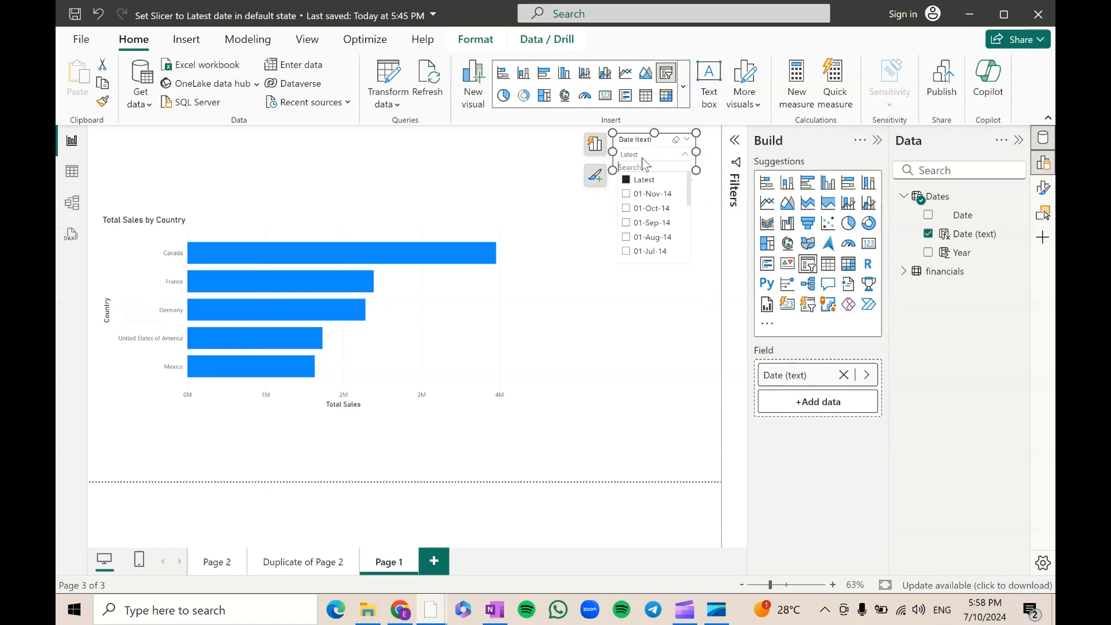
left_click(654, 196)
left_click(657, 209)
left_click(656, 224)
left_click(657, 239)
left_click(655, 251)
left_click(656, 210)
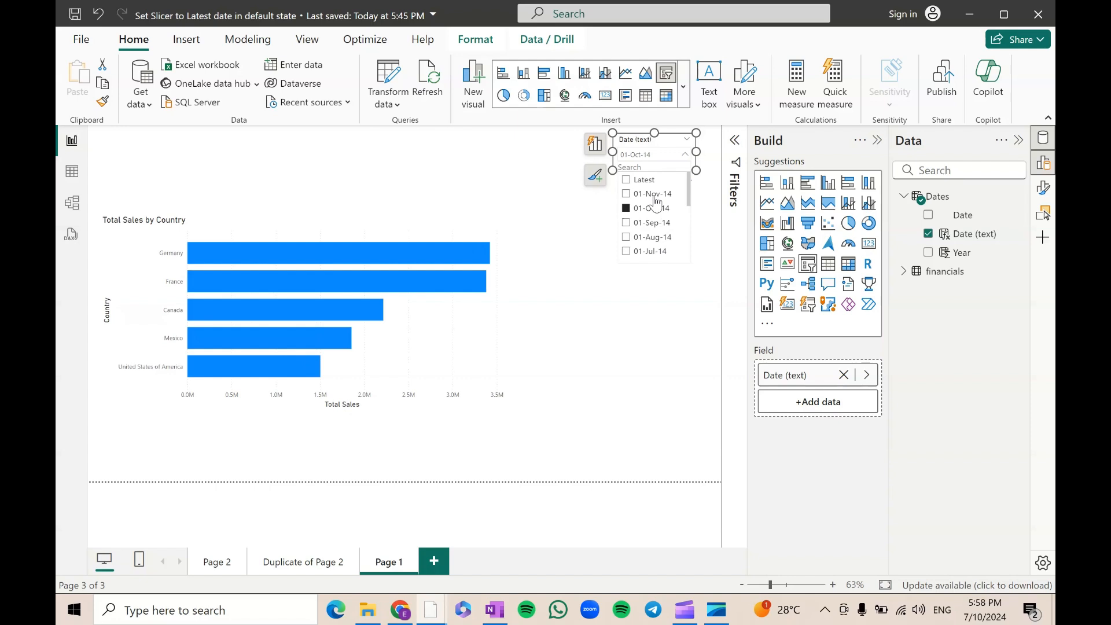
left_click(654, 196)
left_click(636, 180)
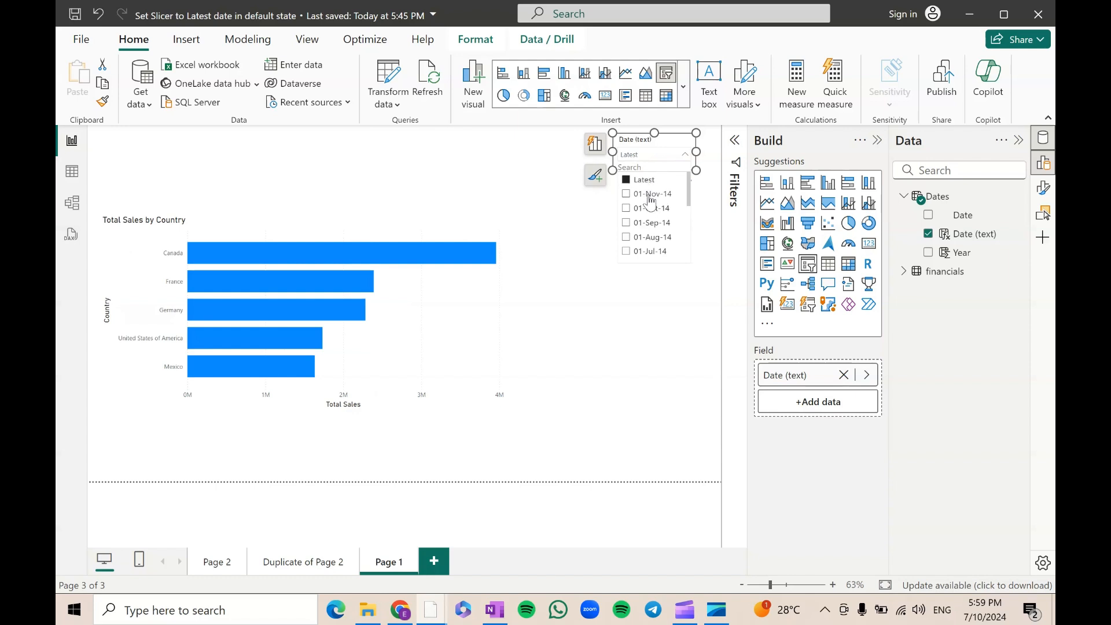
left_click(654, 157)
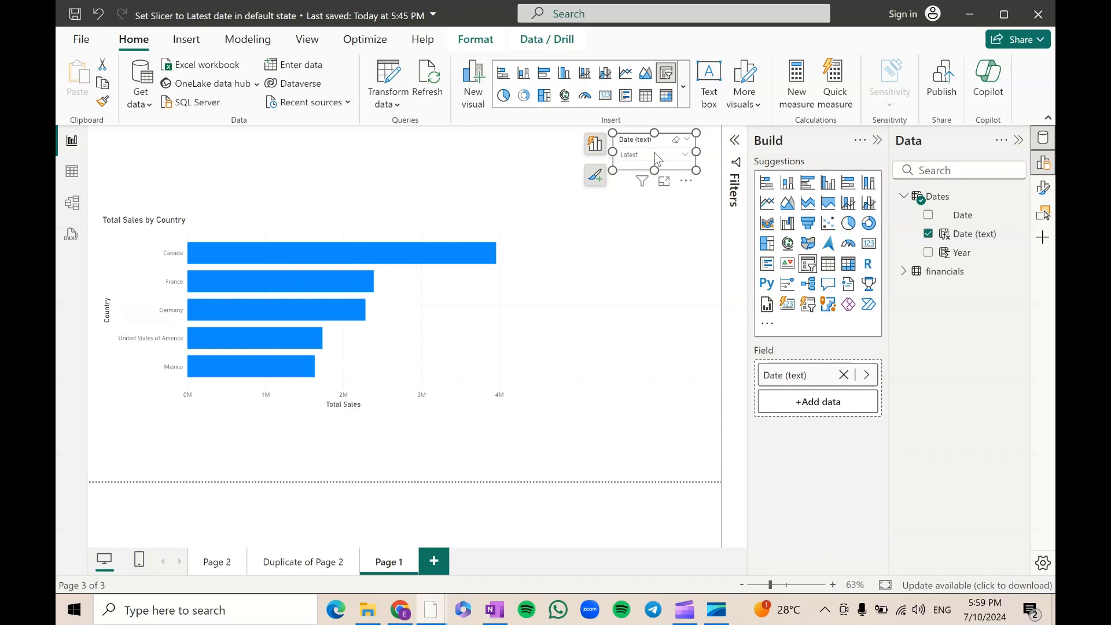
left_click(655, 162)
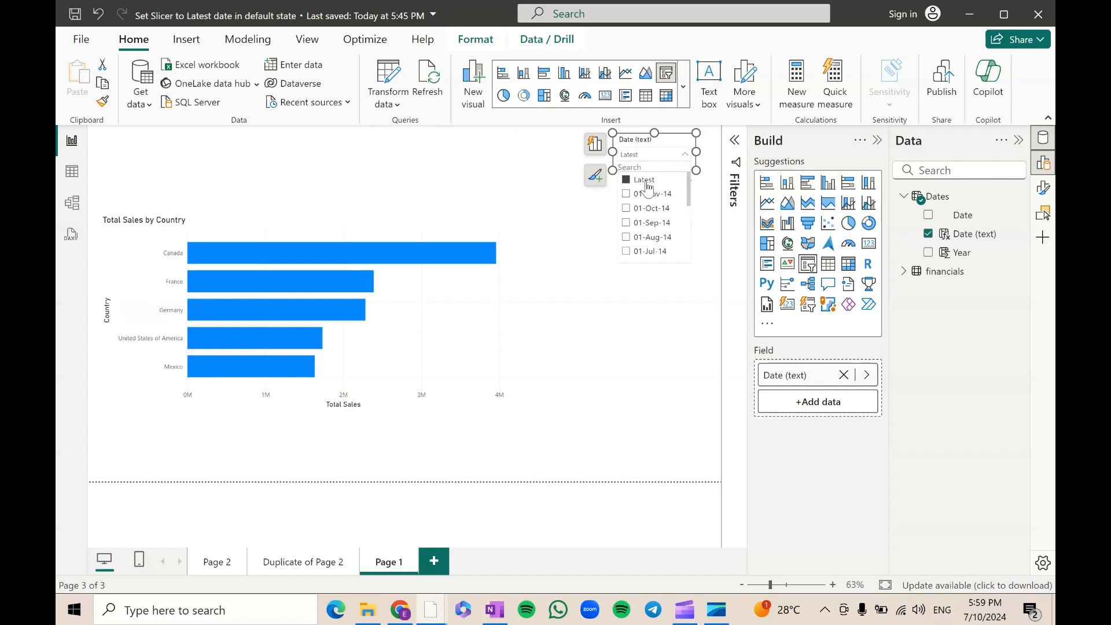
left_click(654, 154)
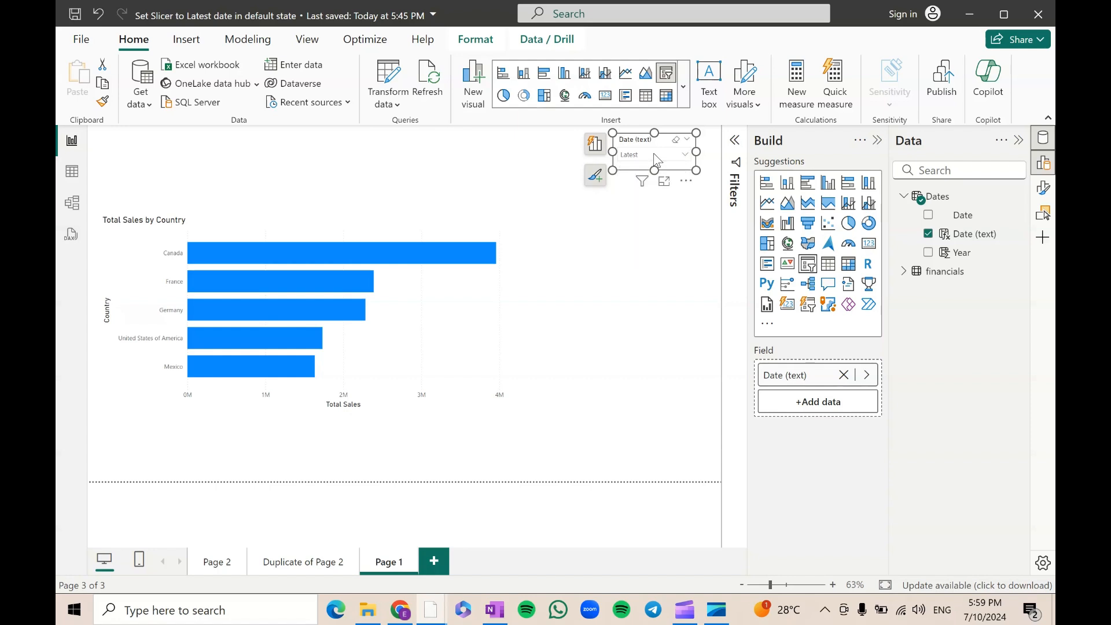
left_click(653, 158)
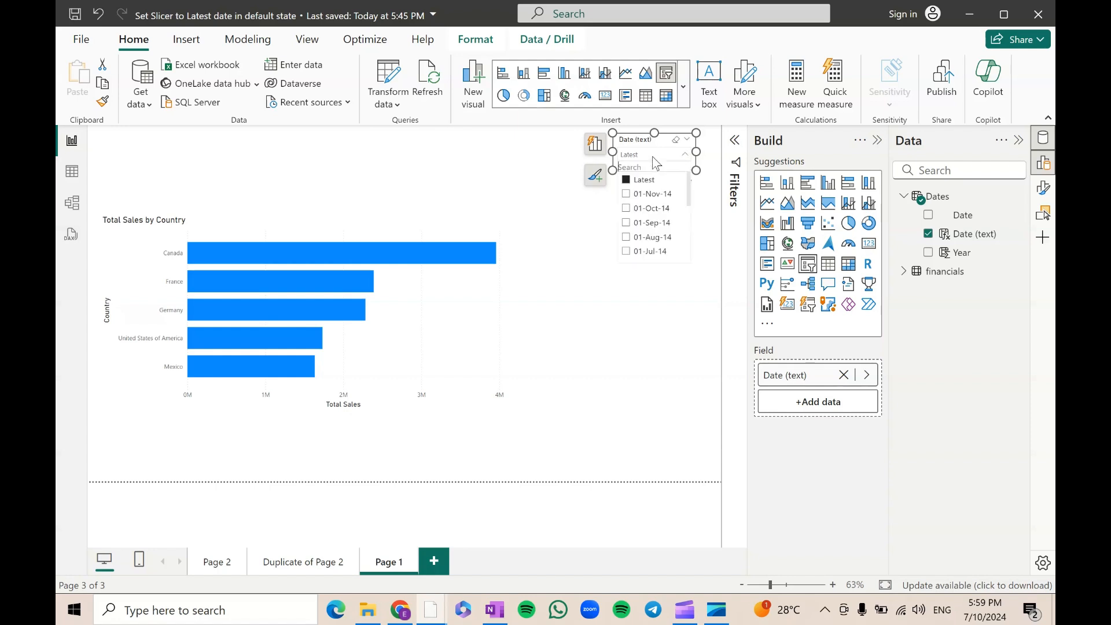
left_click(653, 157)
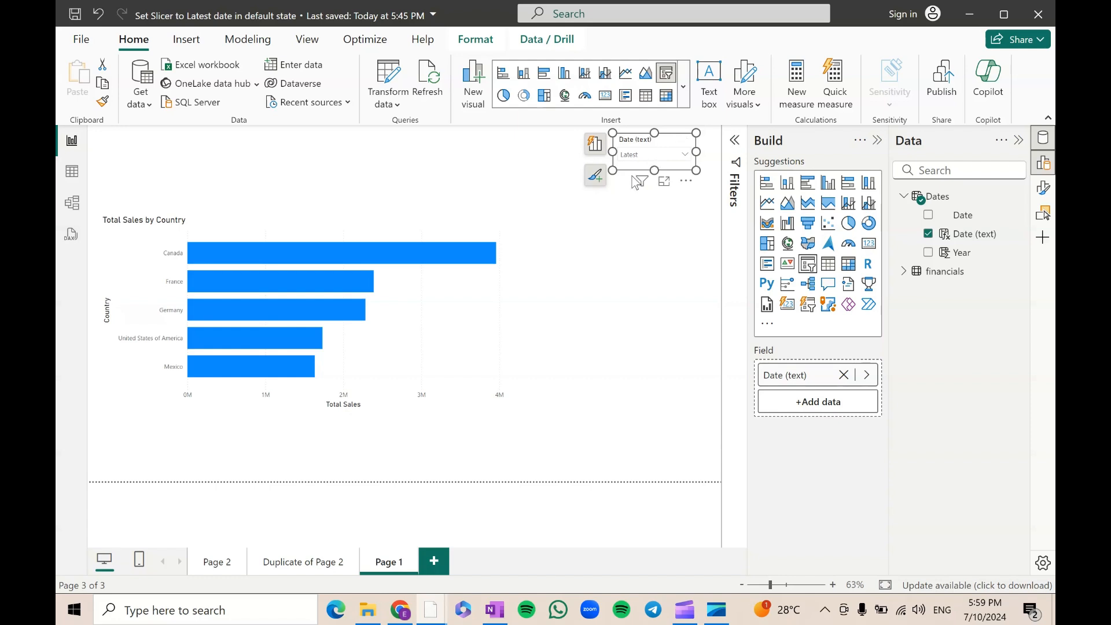
Clear the Is Financials Empty filter on the slicer and look through its unfiltered date list
left_click(735, 140)
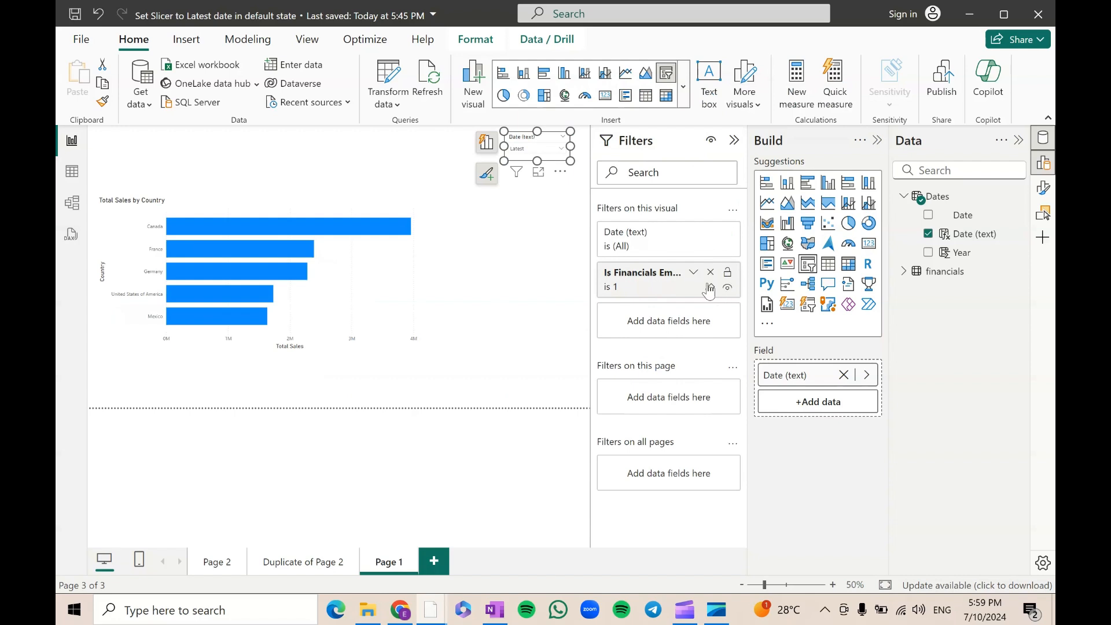
left_click(709, 288)
left_click(537, 155)
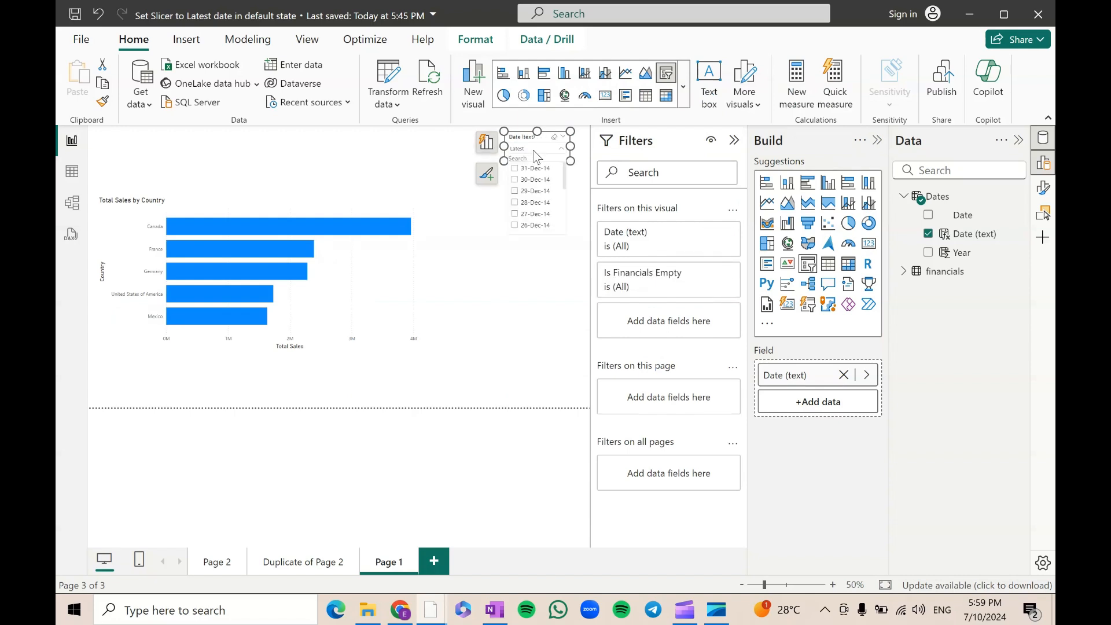
scroll(545, 209, "down", 4)
scroll(545, 208, "up", 5)
scroll(543, 194, "up", 1)
Open the formula of the Is Financials Empty measure in the financials table, widening the field list to show full names
left_click(903, 271)
scroll(946, 350, "down", 3)
scroll(943, 260, "up", 3)
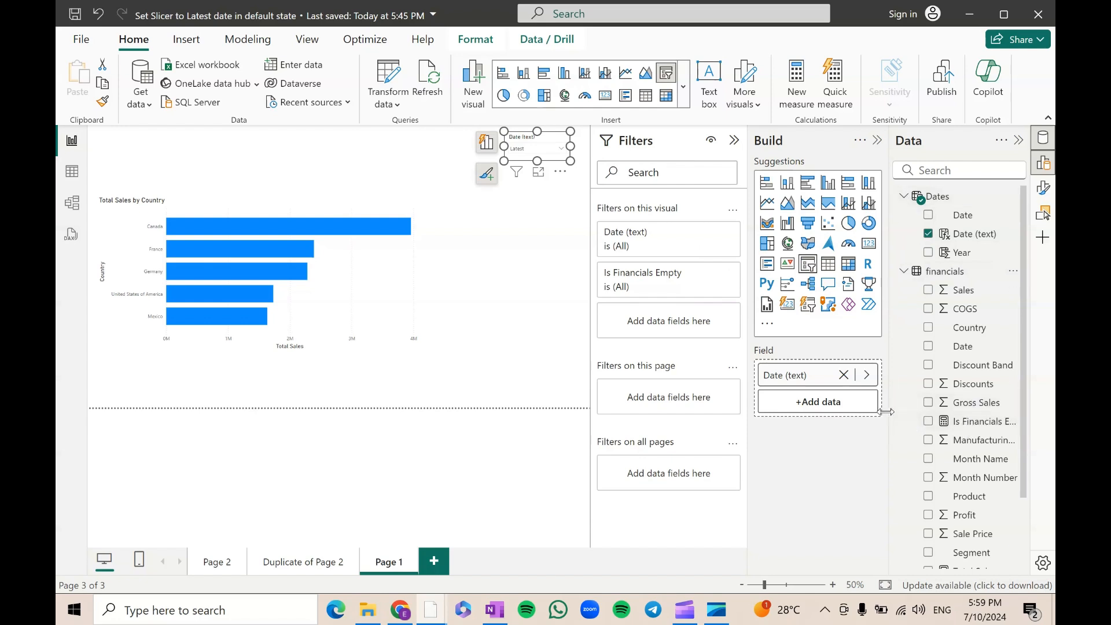
left_click_drag(889, 411, 840, 412)
left_click(931, 421)
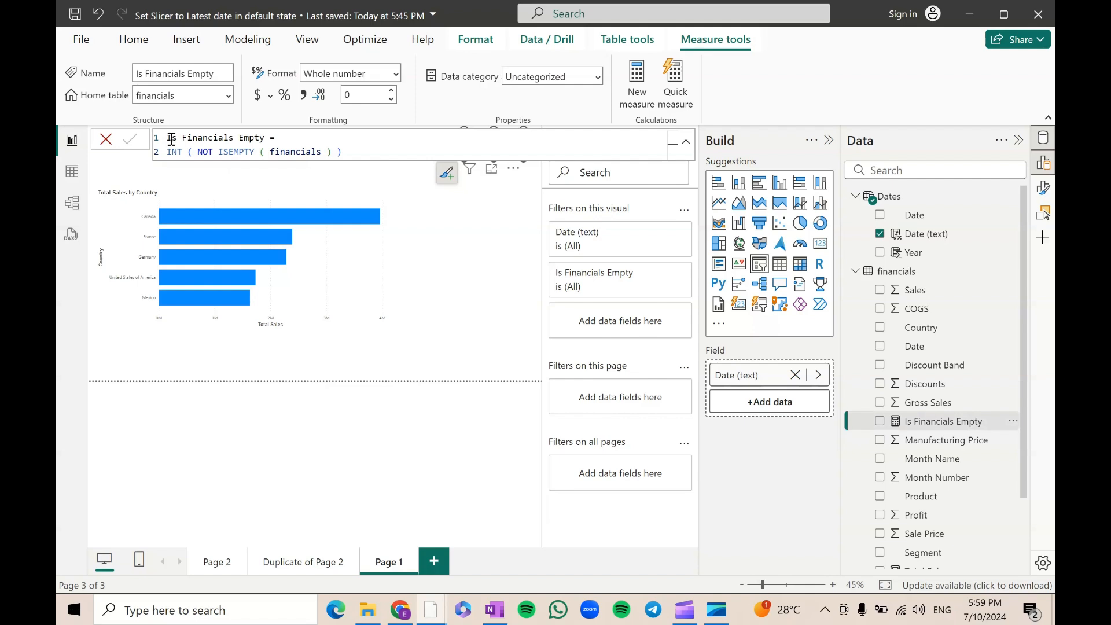
Examine the measure's name, its ISEMPTY function and the financials argument in the formula
left_click_drag(168, 137, 259, 137)
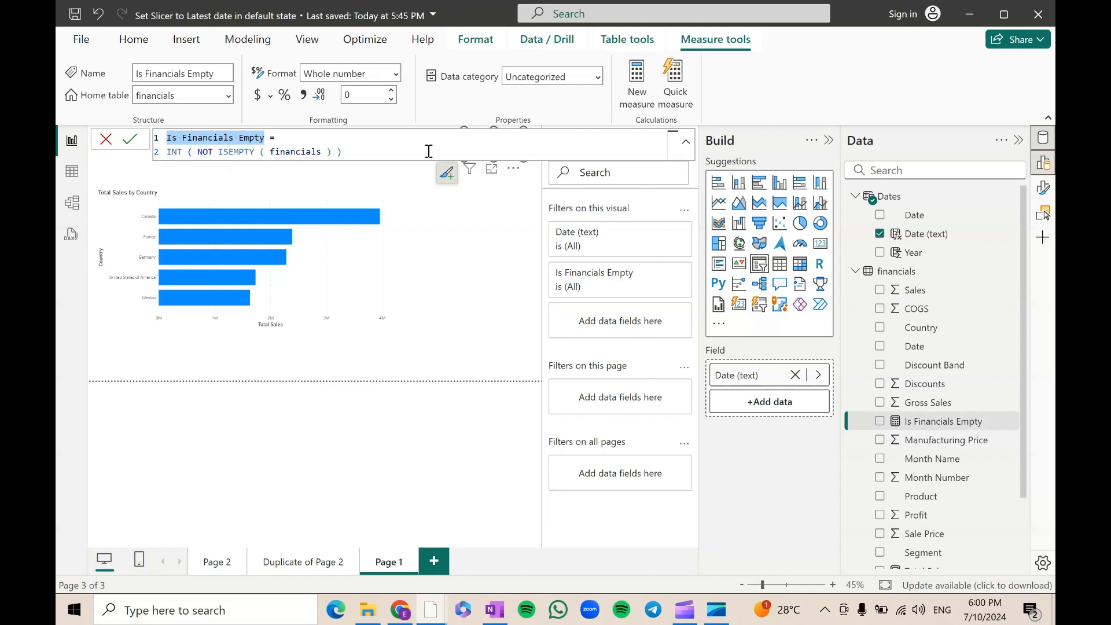
left_click(313, 138)
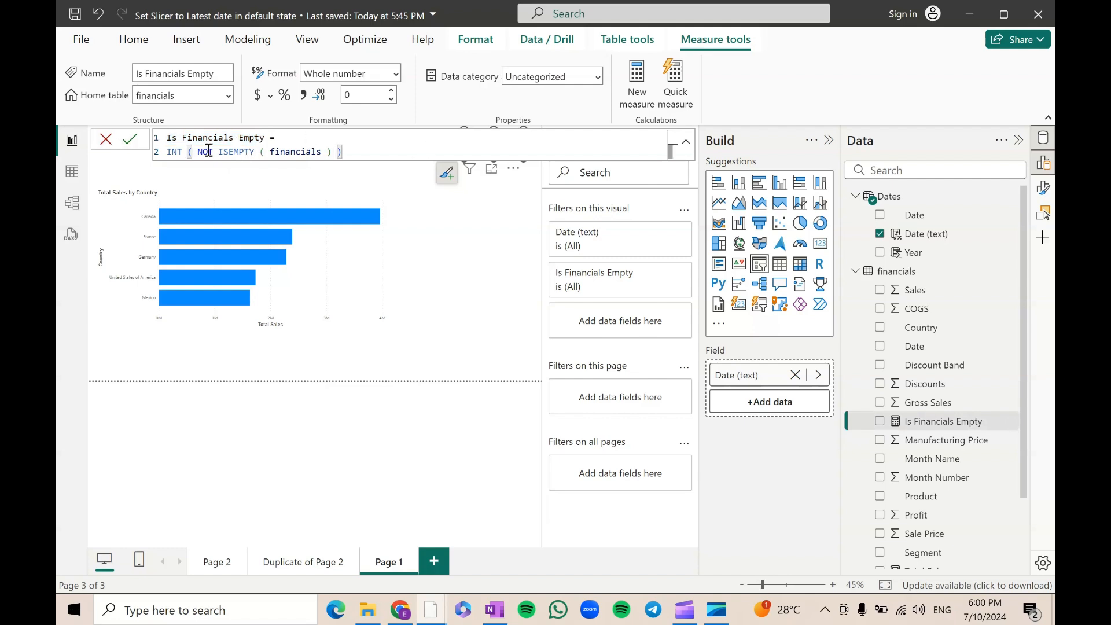
left_click_drag(219, 151, 259, 152)
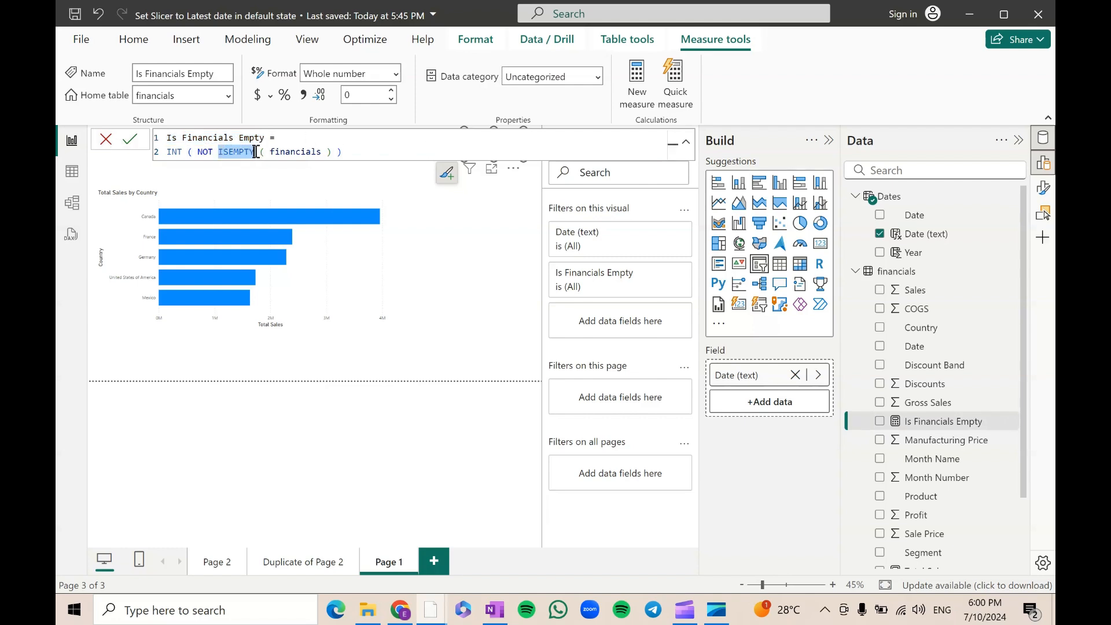
left_click_drag(271, 152, 343, 152)
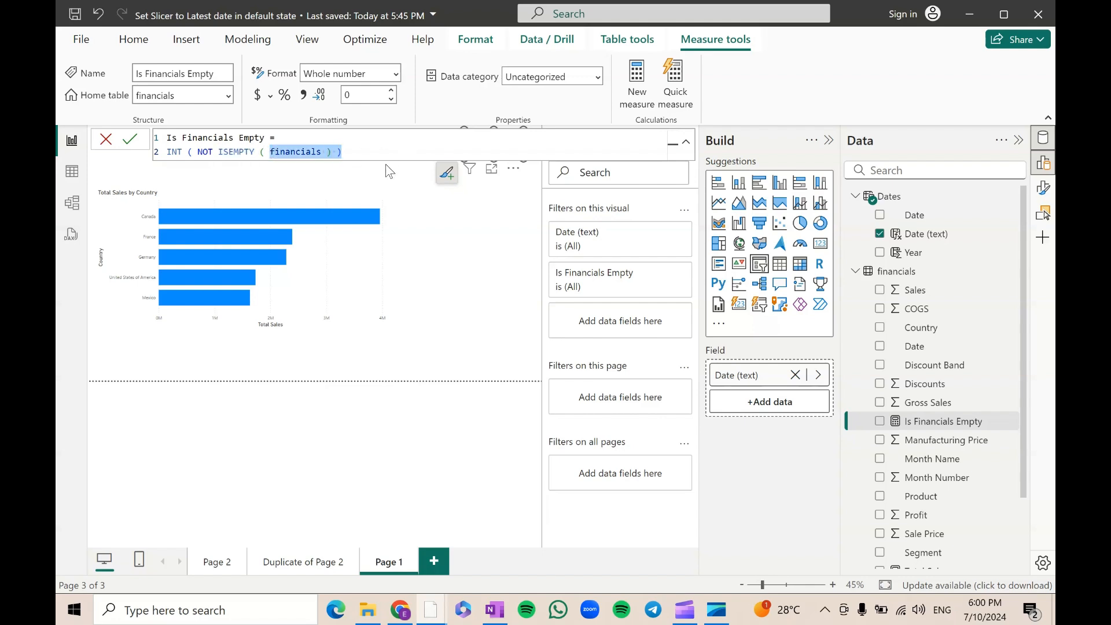
Remove the ISEMPTY argument and retype its opening parenthesis to bring up the function's syntax hint, and undo these edits
key("BackSpace")
key("BackSpace")
key("BackSpace")
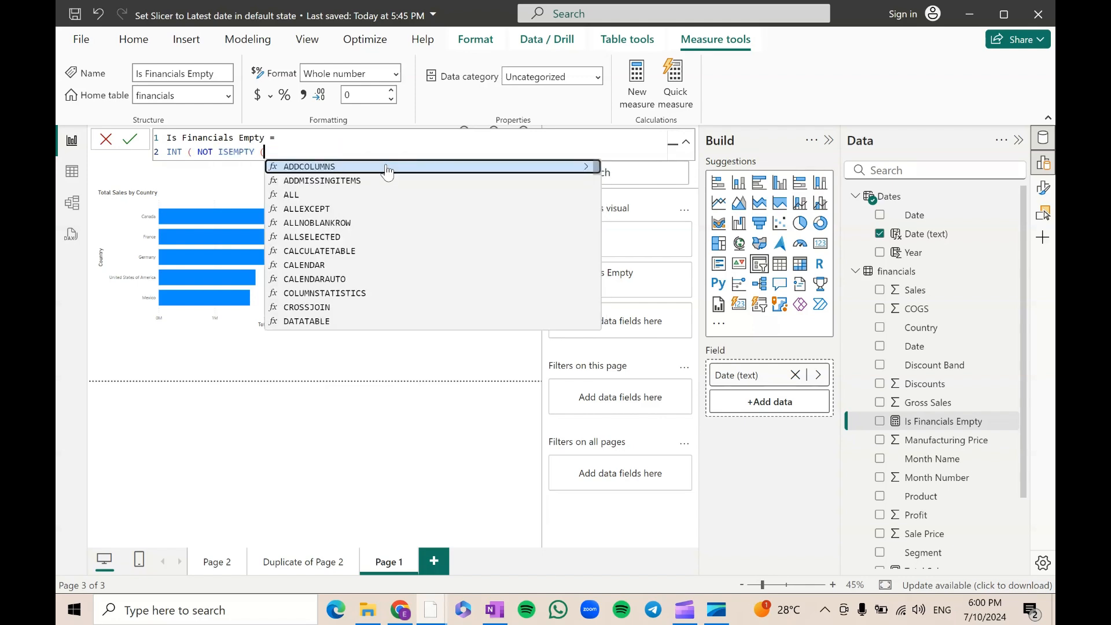
type("(")
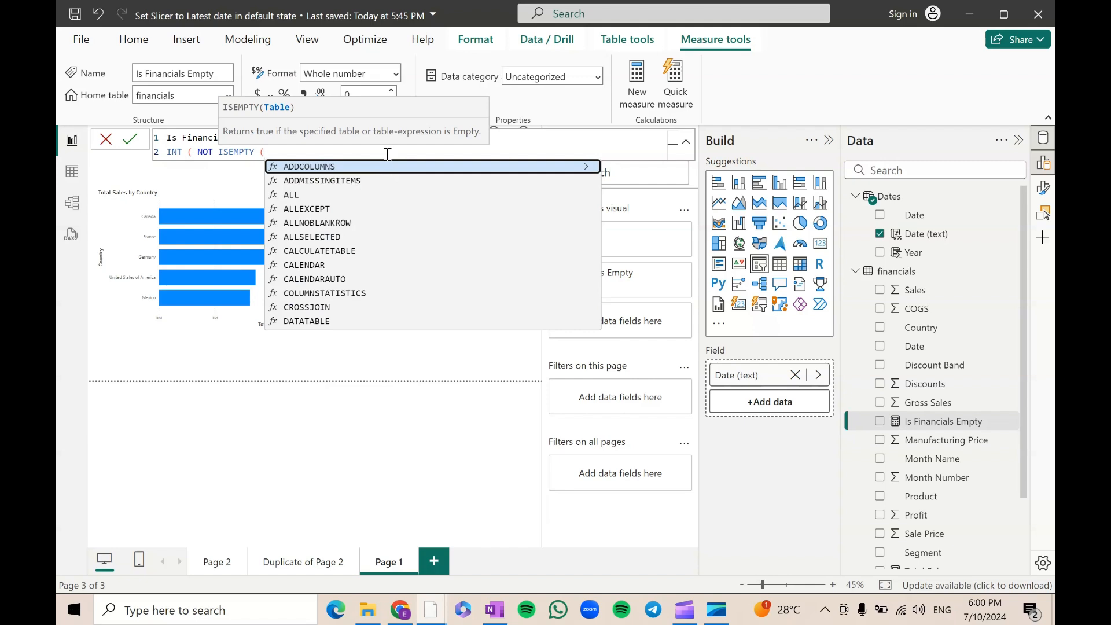
key("ctrl+z")
key("ctrl+z")
key("ctrl+z")
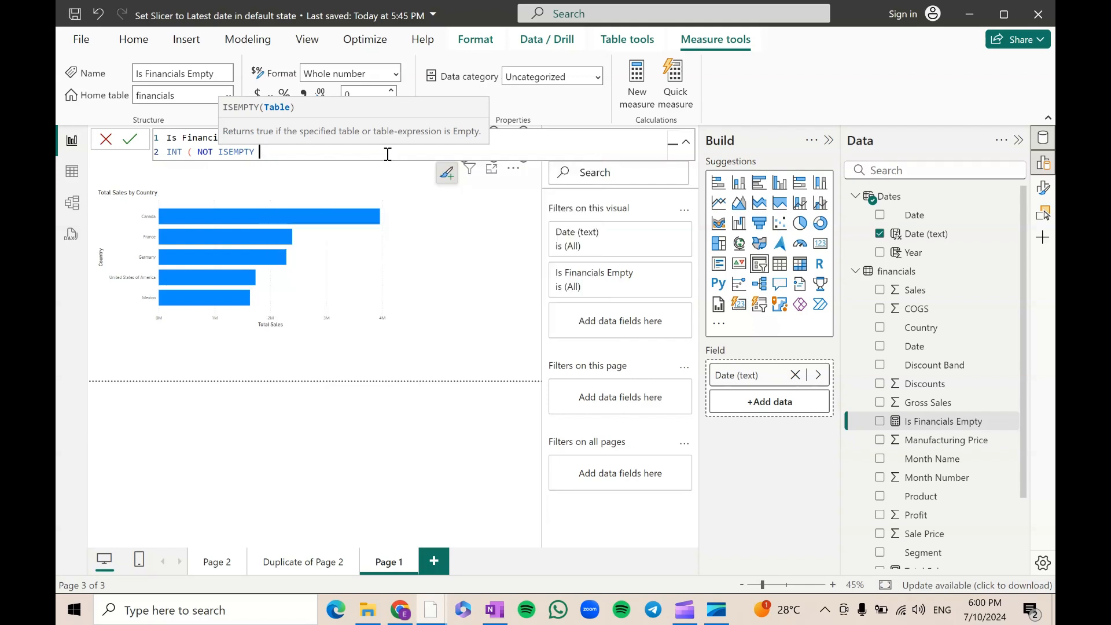
Examine the NOT ISEMPTY ( financials ) expression and the INT function wrapping it, and leave the formula without changes
left_click(307, 151)
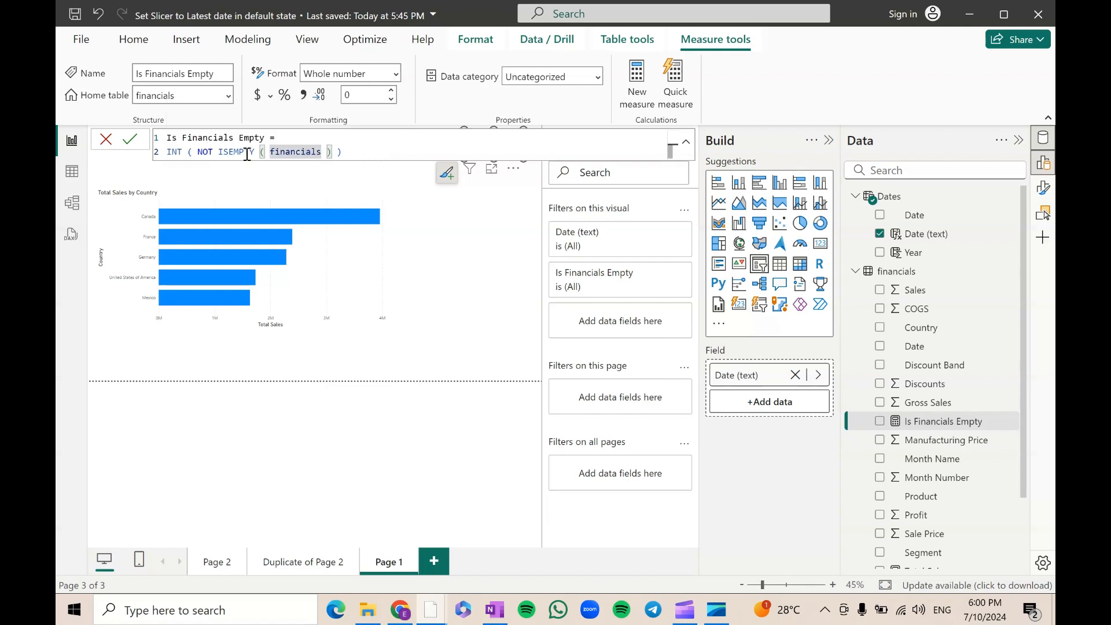
double_click(205, 152)
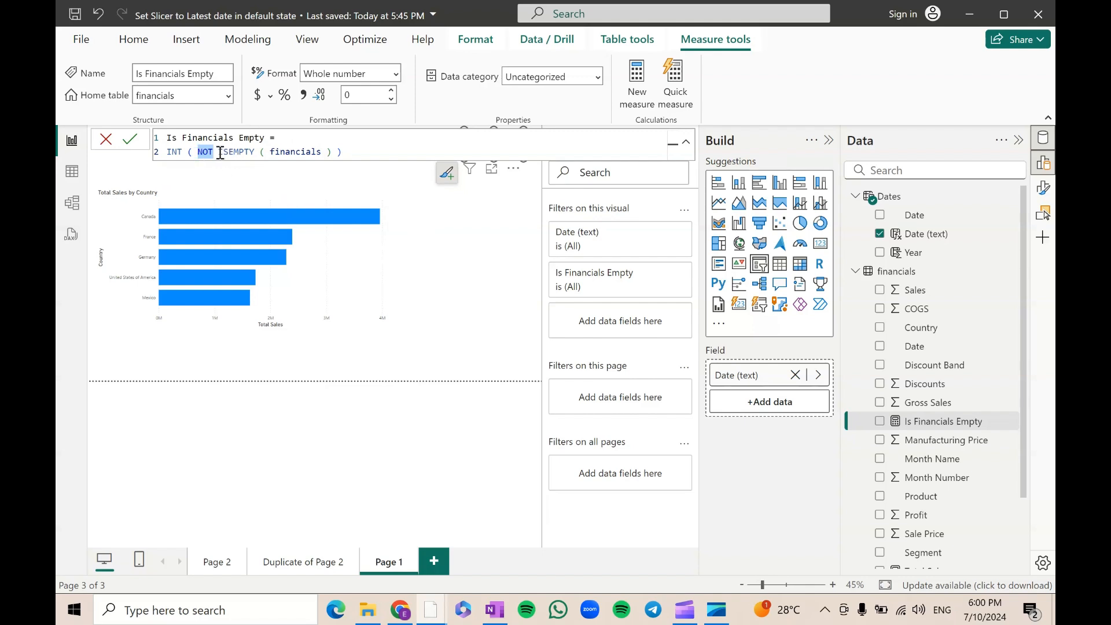
left_click(200, 152)
left_click_drag(197, 152, 210, 152)
left_click_drag(331, 152, 210, 152)
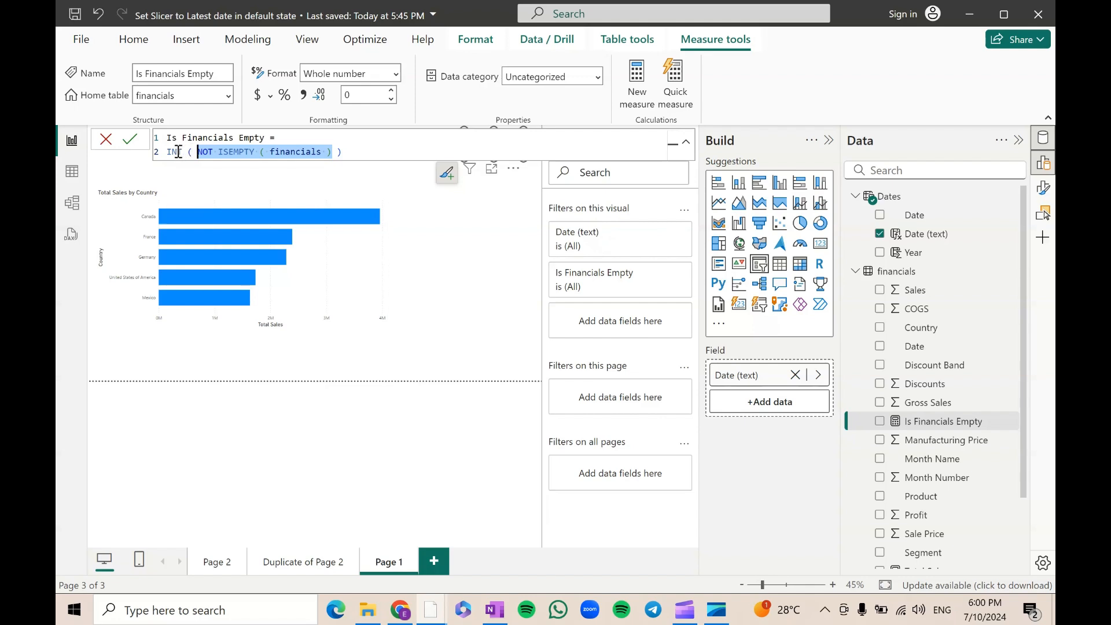
left_click_drag(169, 151, 193, 151)
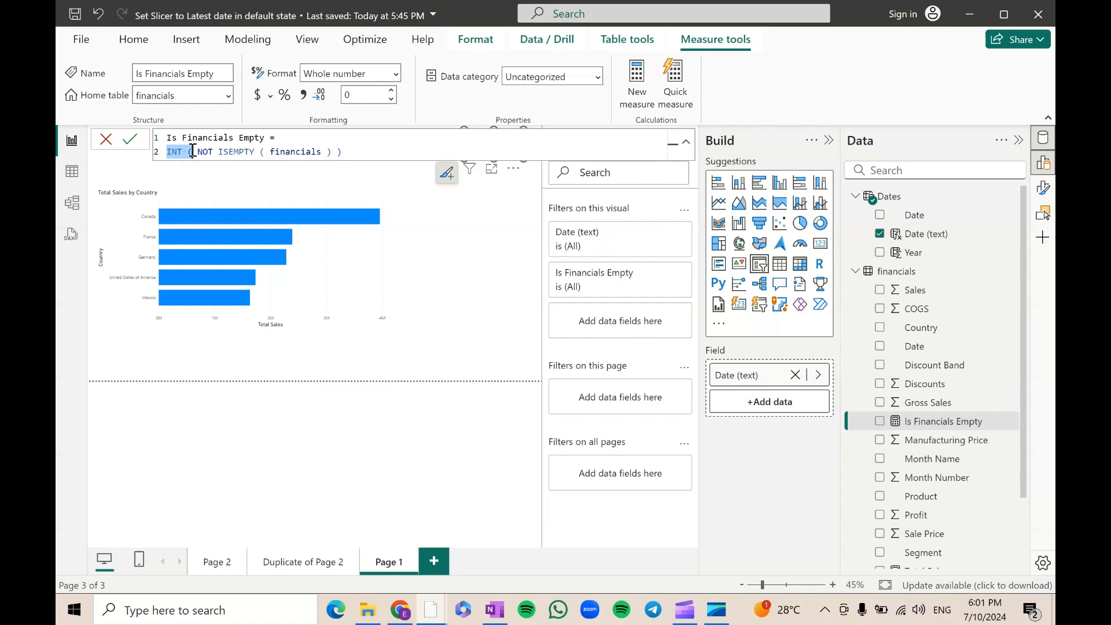
mouse_move(190, 150)
left_mouse_down()
mouse_move(177, 152)
mouse_move(194, 150)
left_mouse_up()
left_click(107, 139)
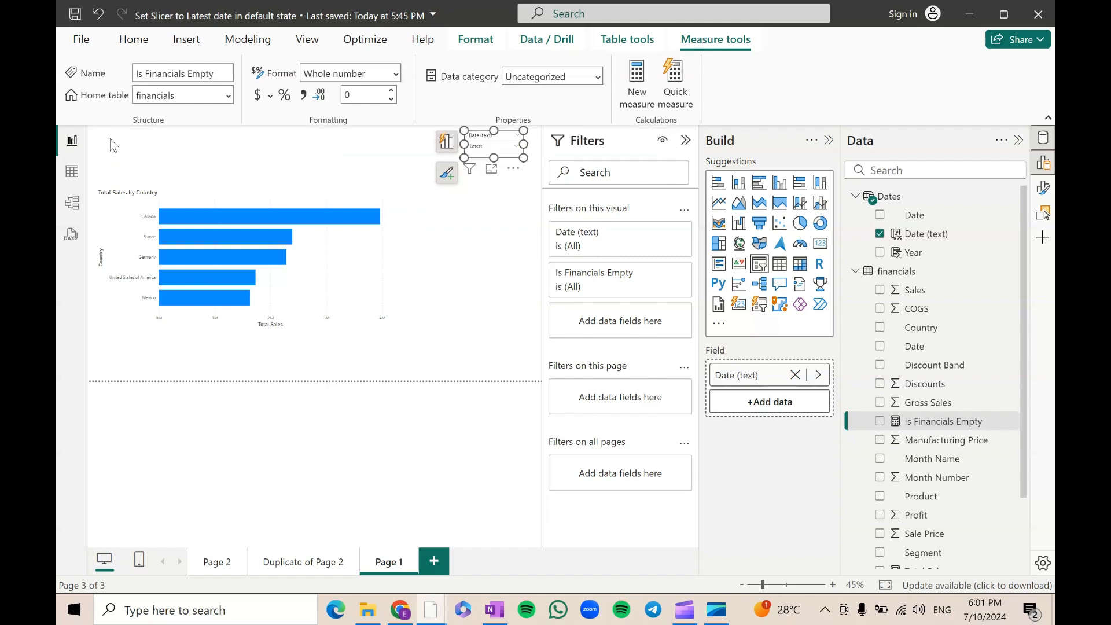
Filter the date slicer to show items where Is Financials Empty is 1, apply the filter, and collapse the filter settings
left_click(606, 279)
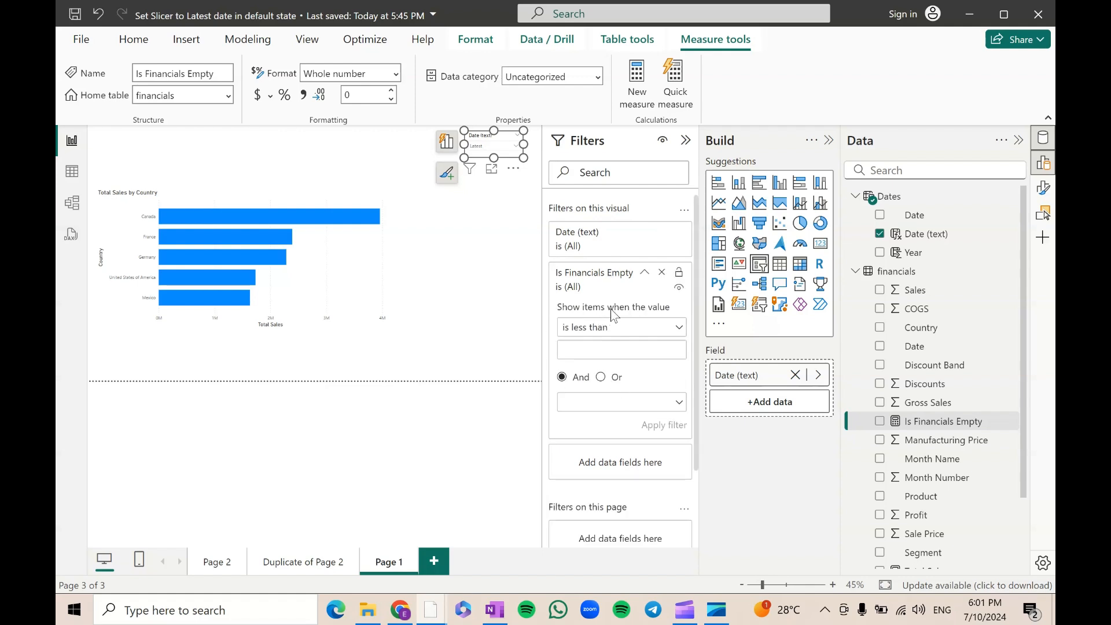
left_click(614, 335)
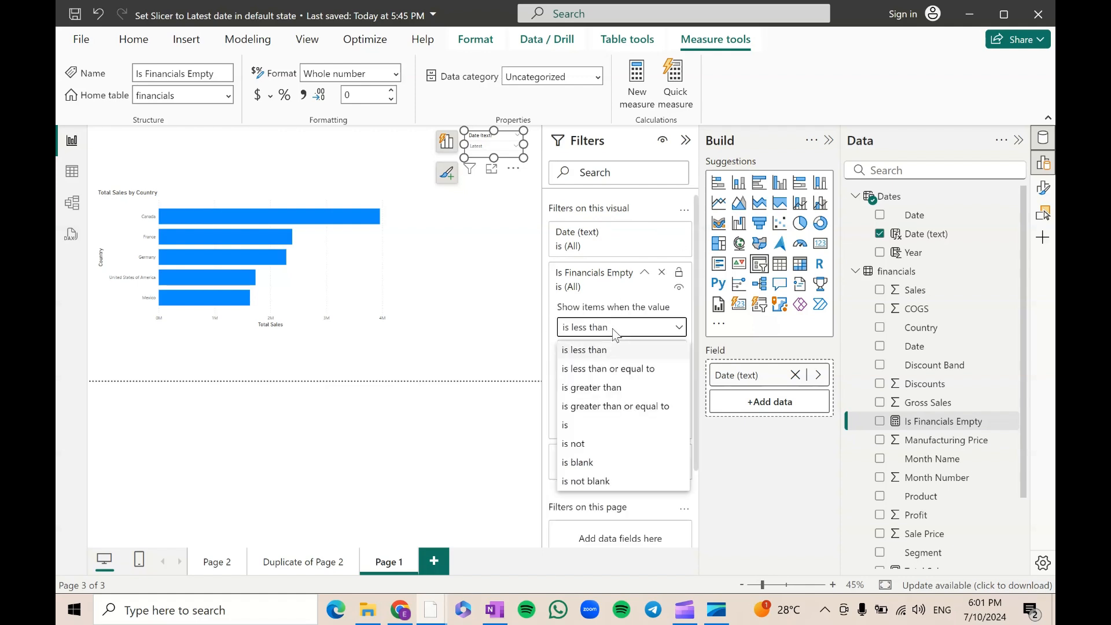
left_click(607, 425)
left_click(598, 351)
type("1")
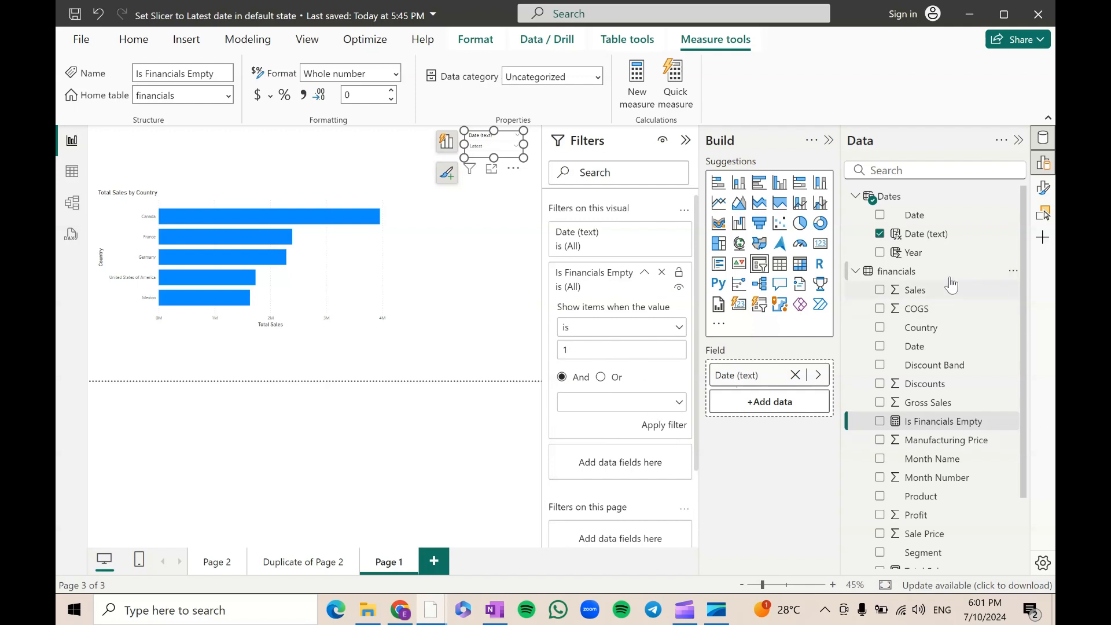
left_click(664, 428)
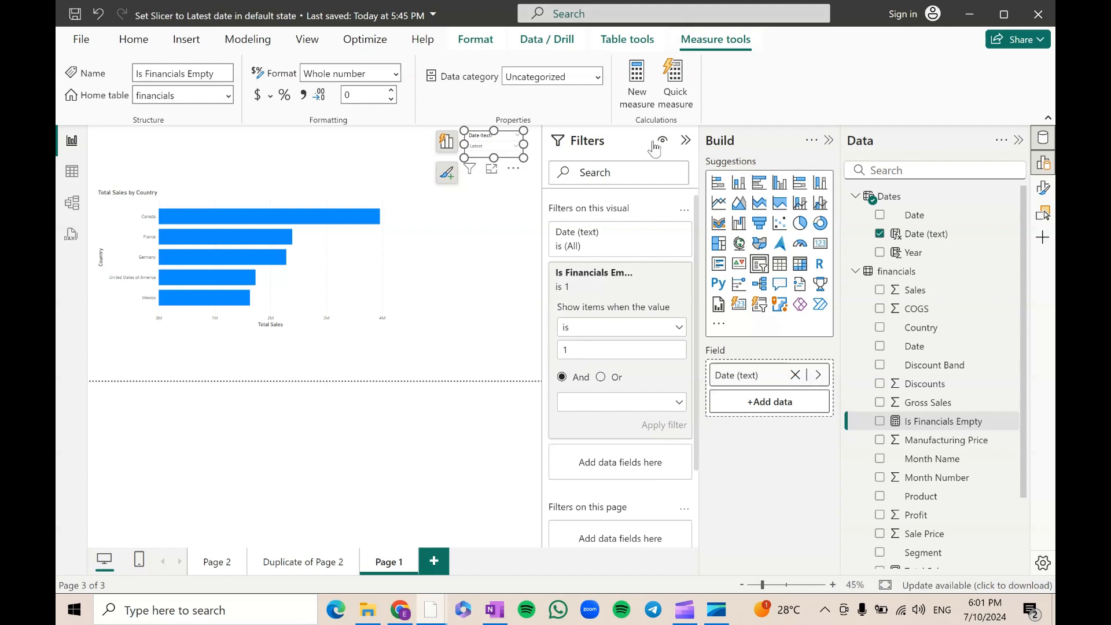
left_click(685, 140)
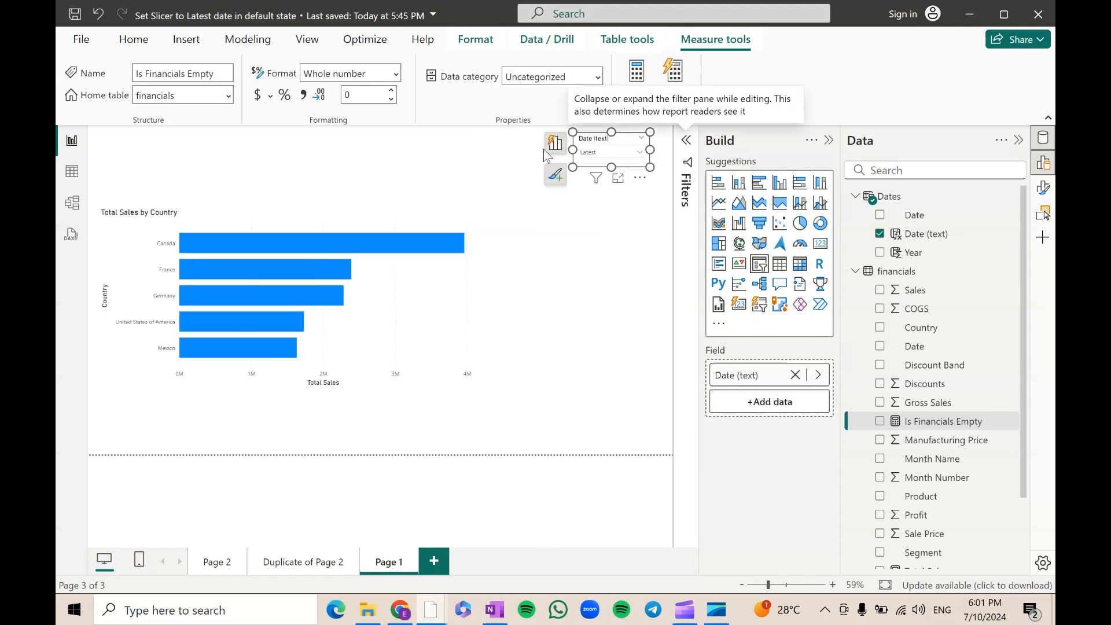
Expand the Date (text) slicer's list and examine the available dates from the newest to the oldest
left_click(622, 151)
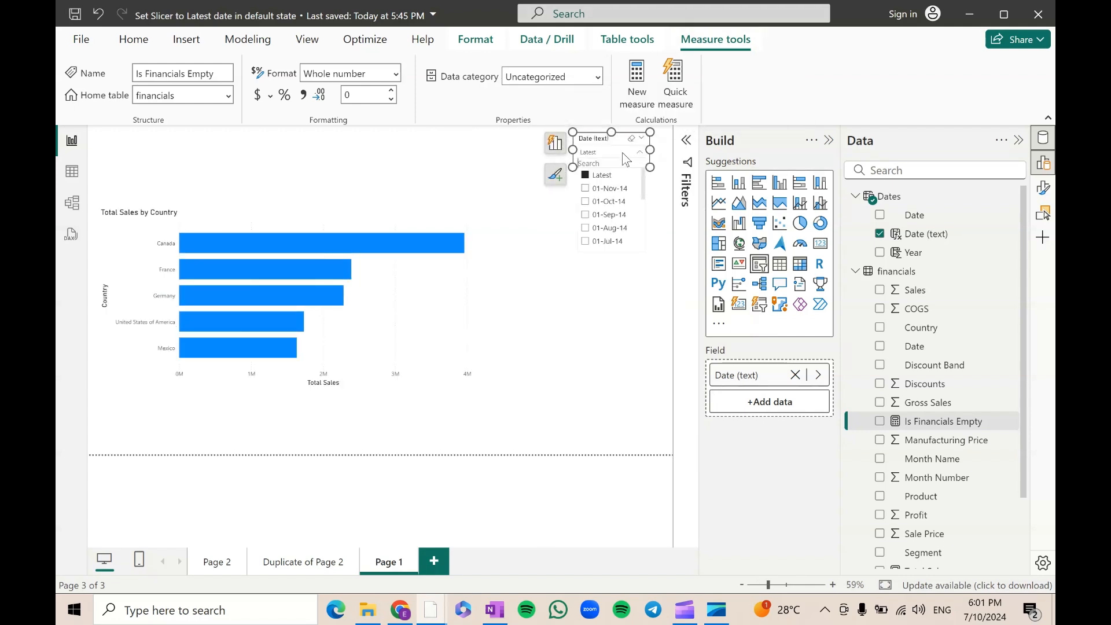
scroll(631, 223, "down", 3)
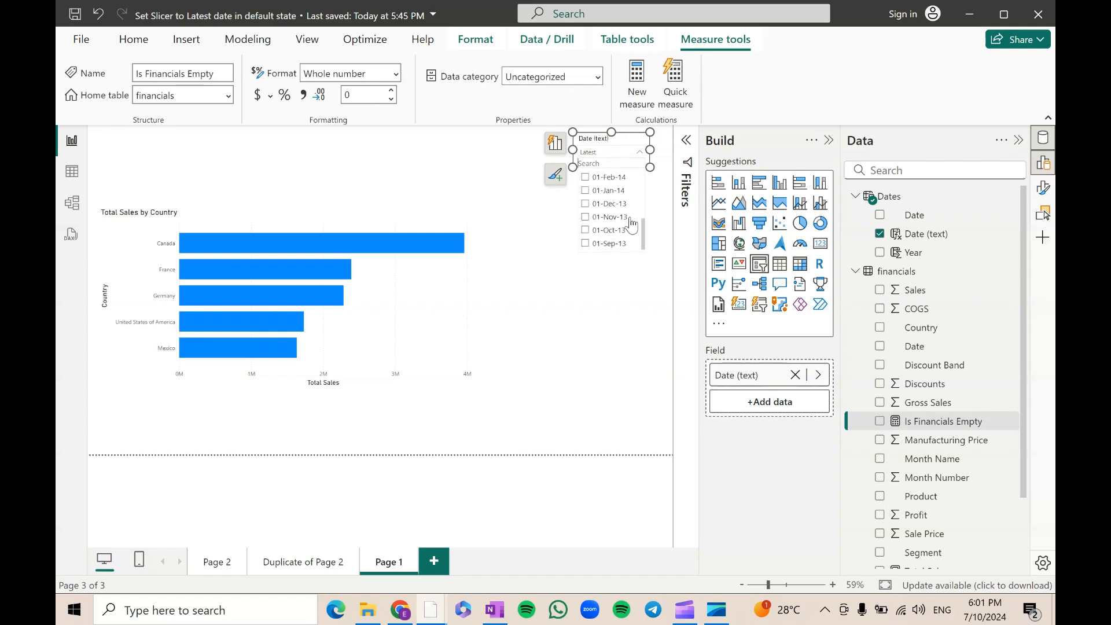
scroll(632, 223, "up", 3)
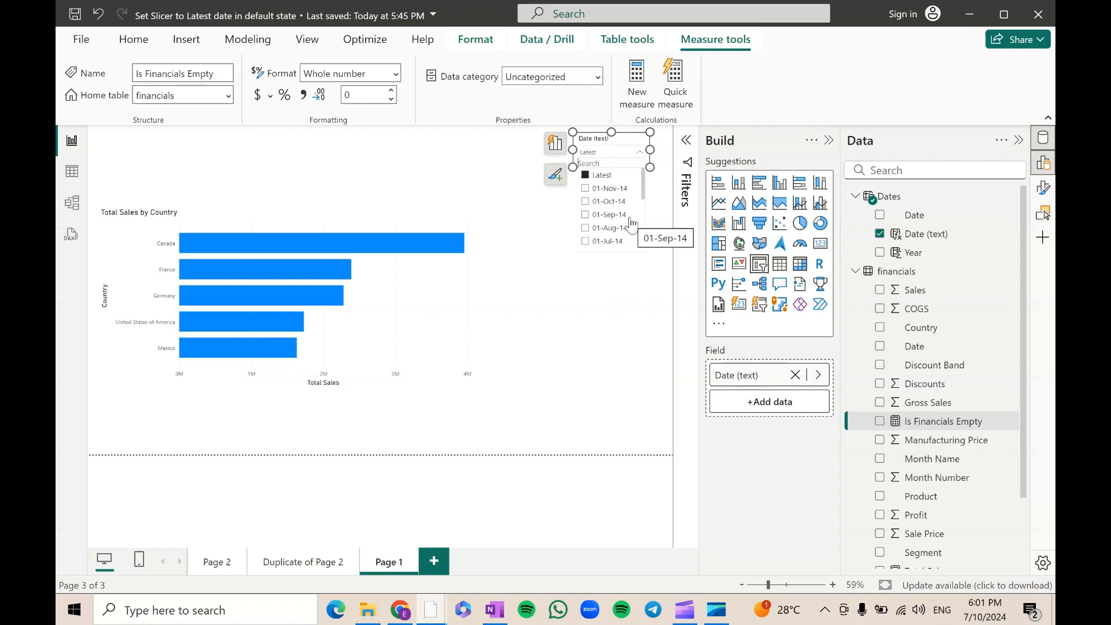
scroll(614, 220, "down", 2)
scroll(587, 240, "down", 1)
scroll(607, 254, "down", 1)
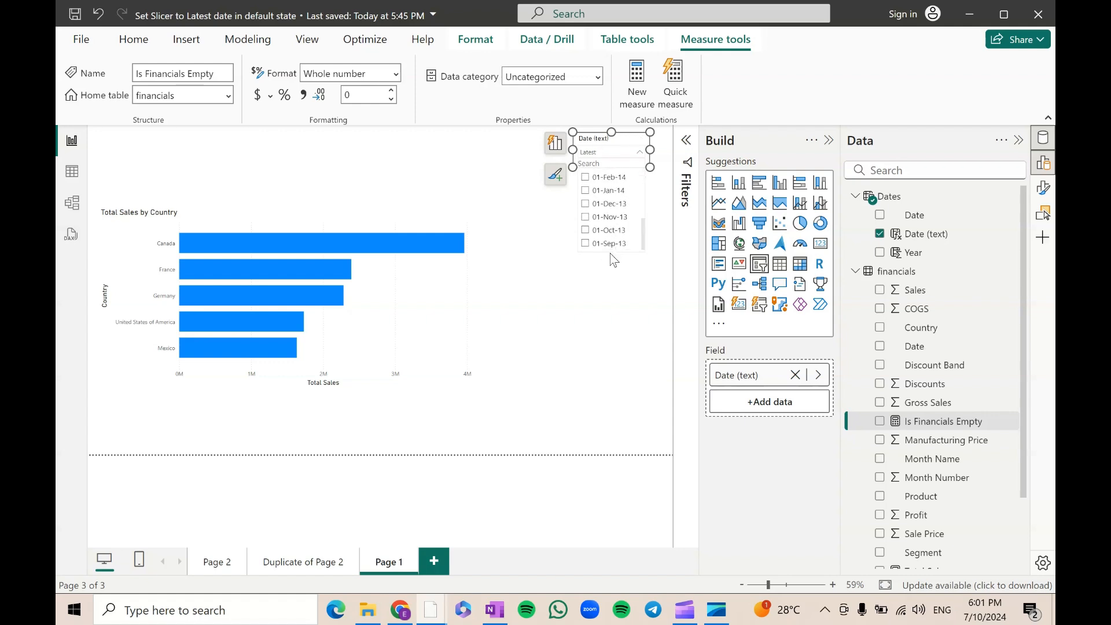
scroll(612, 248, "up", 3)
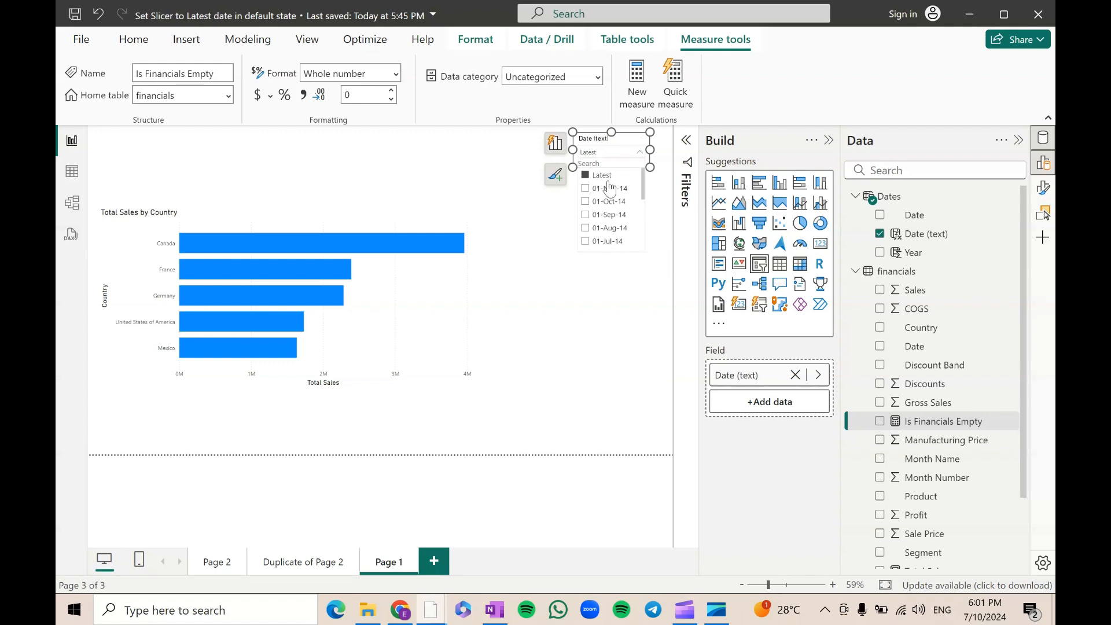